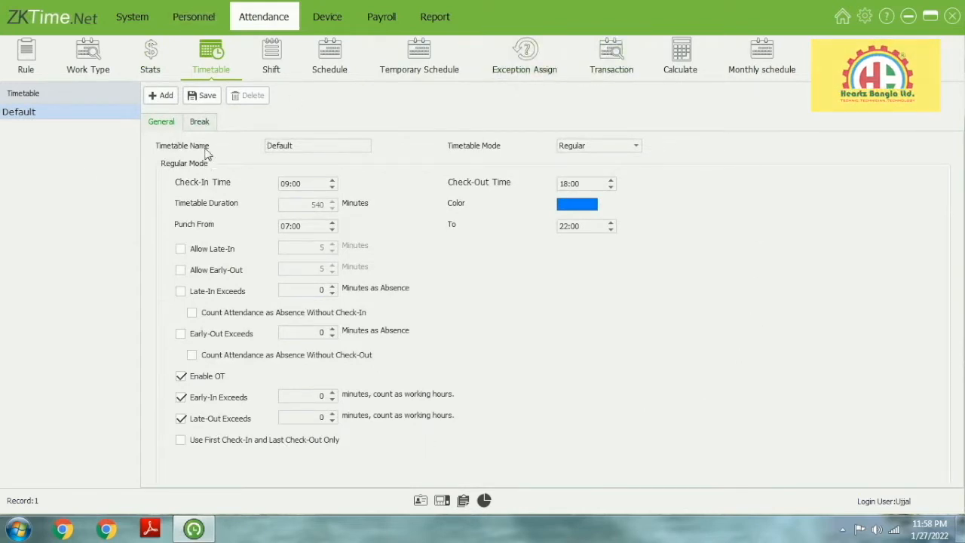
Step: Review the break settings of the Default timetable and return to its general settings
click(198, 122)
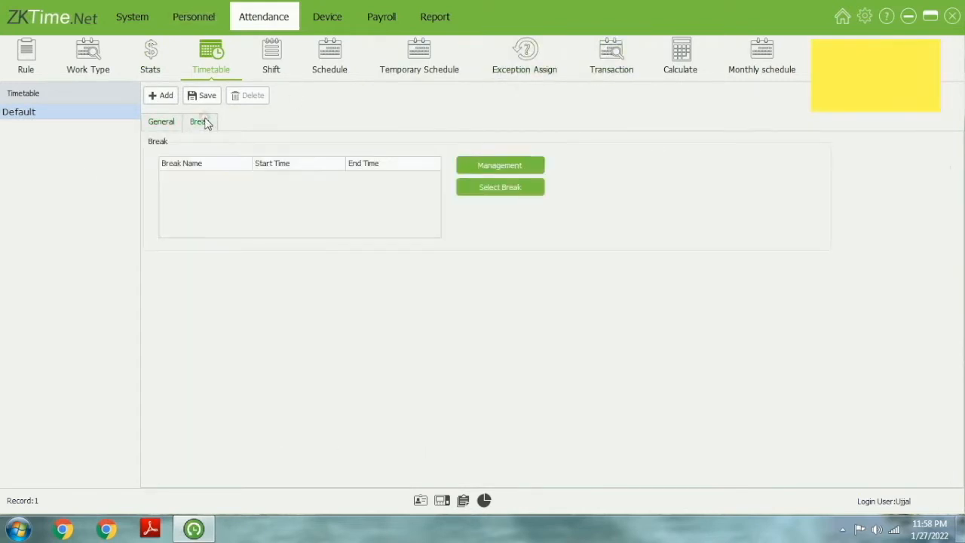
click(160, 122)
click(198, 122)
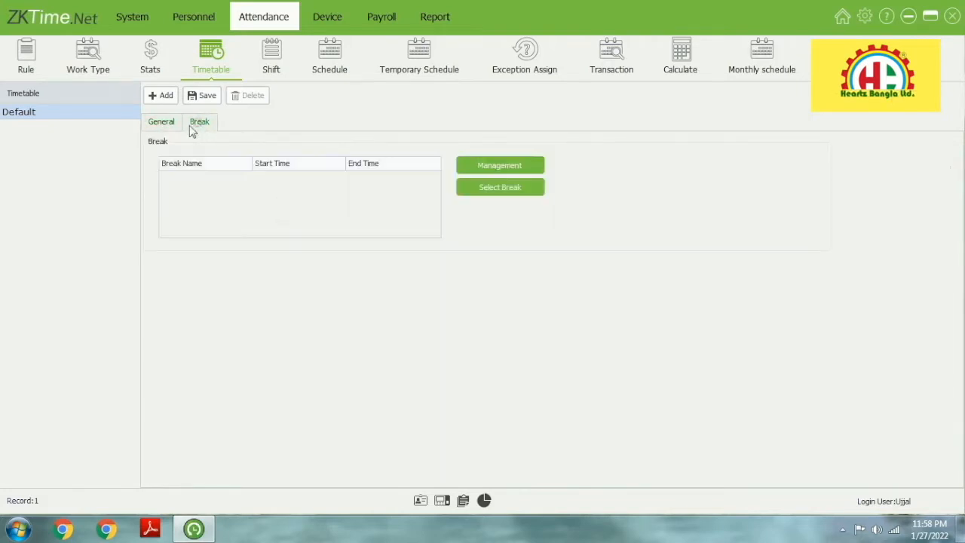
click(162, 123)
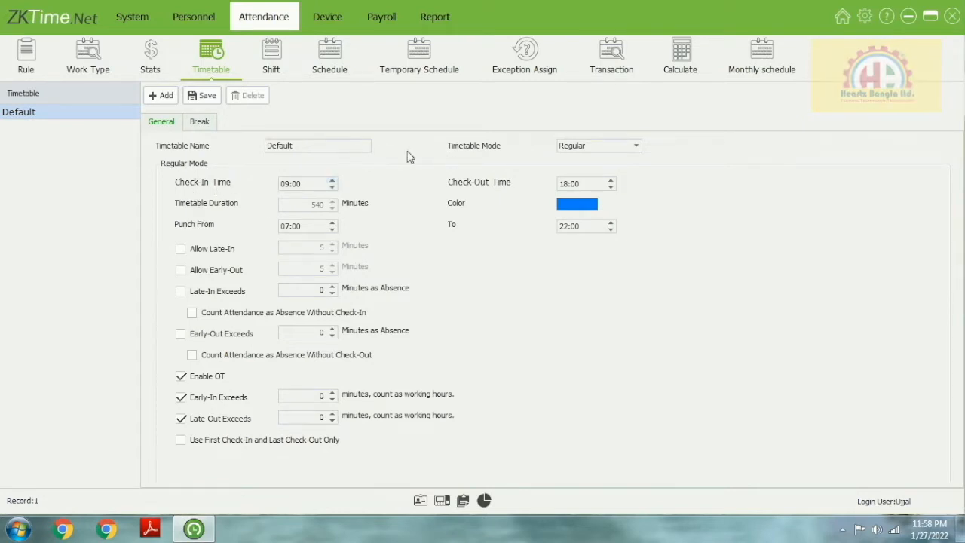
Step: Switch the Default timetable to Flexible mode to preview its options and return it to Regular mode
click(636, 147)
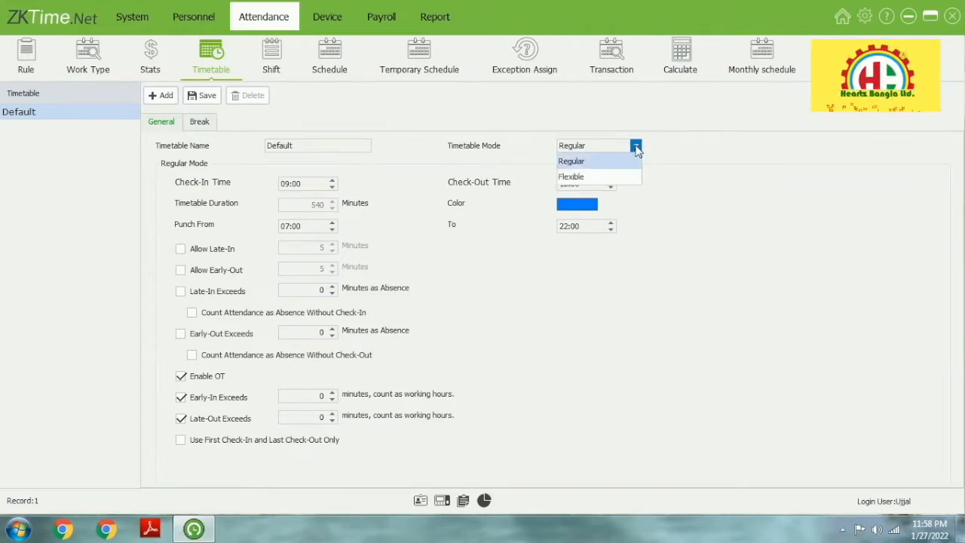
click(636, 178)
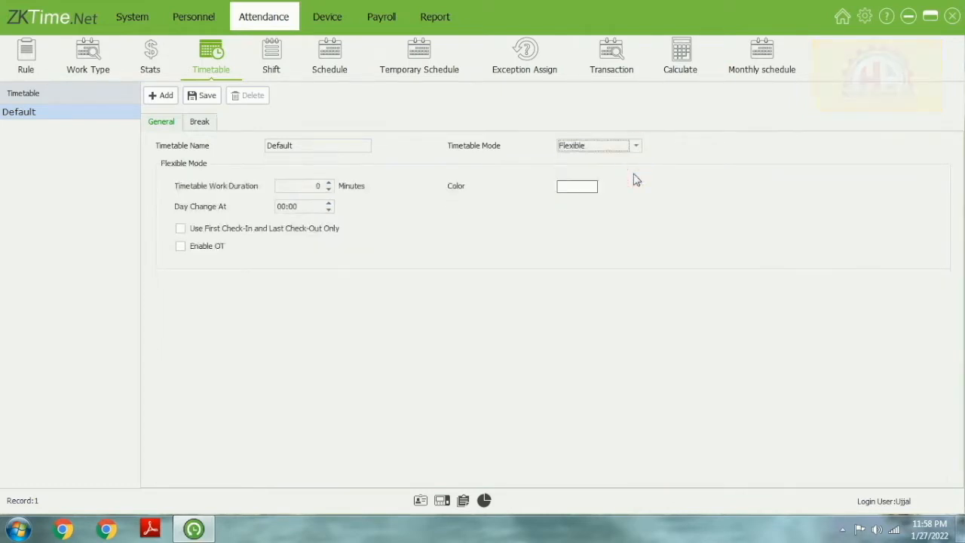
click(638, 148)
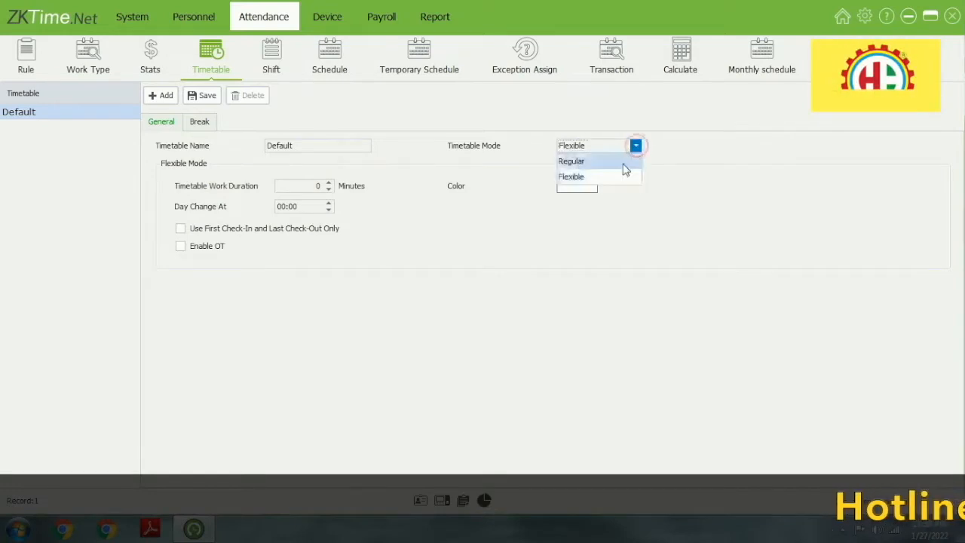
click(625, 161)
click(636, 147)
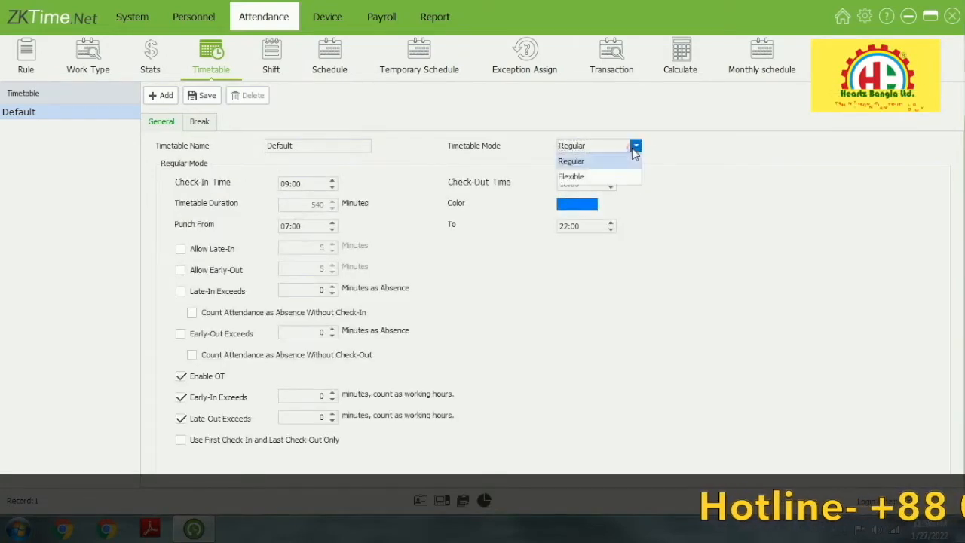
click(649, 145)
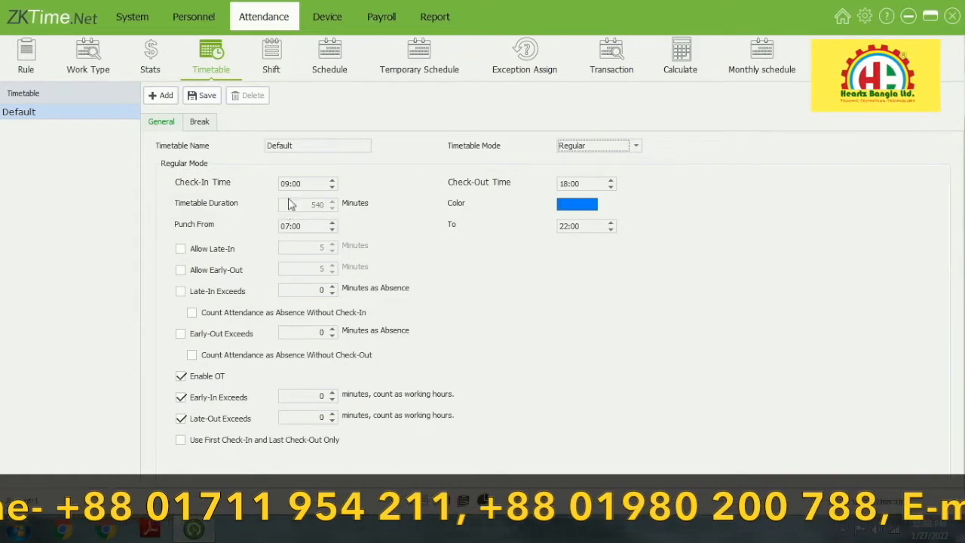
double_click(582, 183)
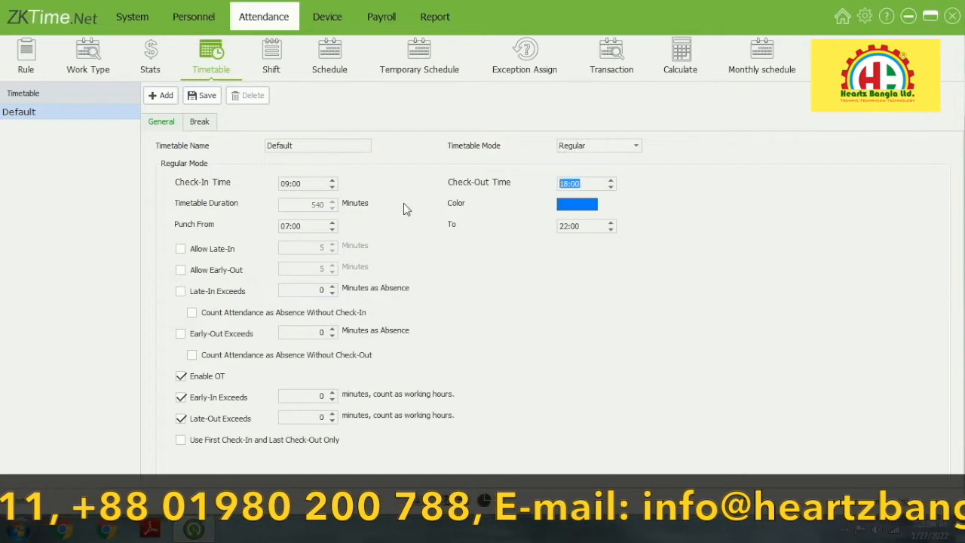
double_click(294, 183)
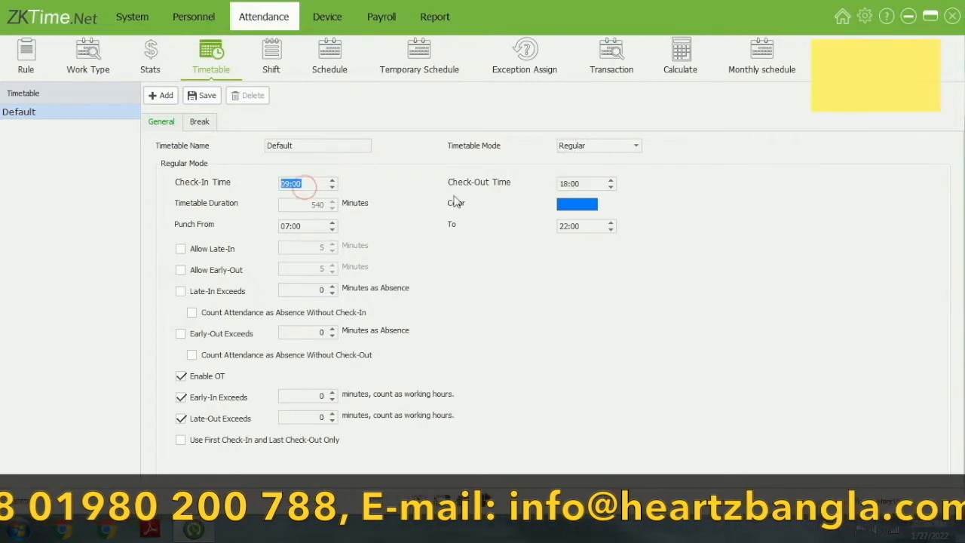
drag(588, 186, 552, 189)
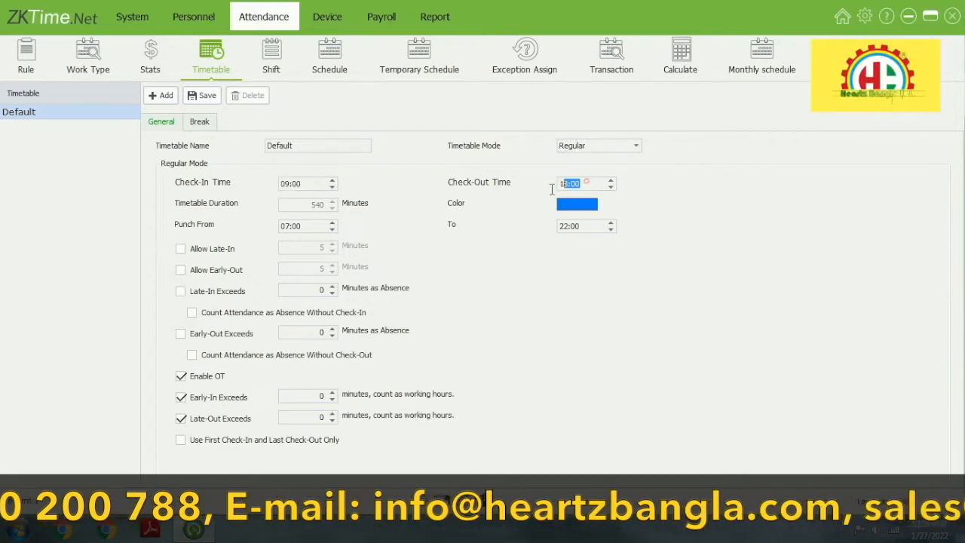
click(401, 195)
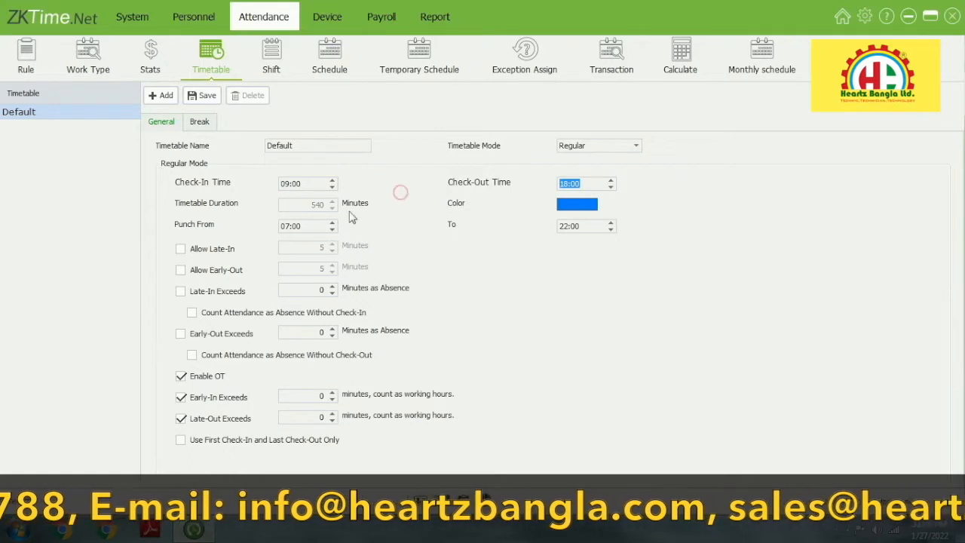
click(302, 205)
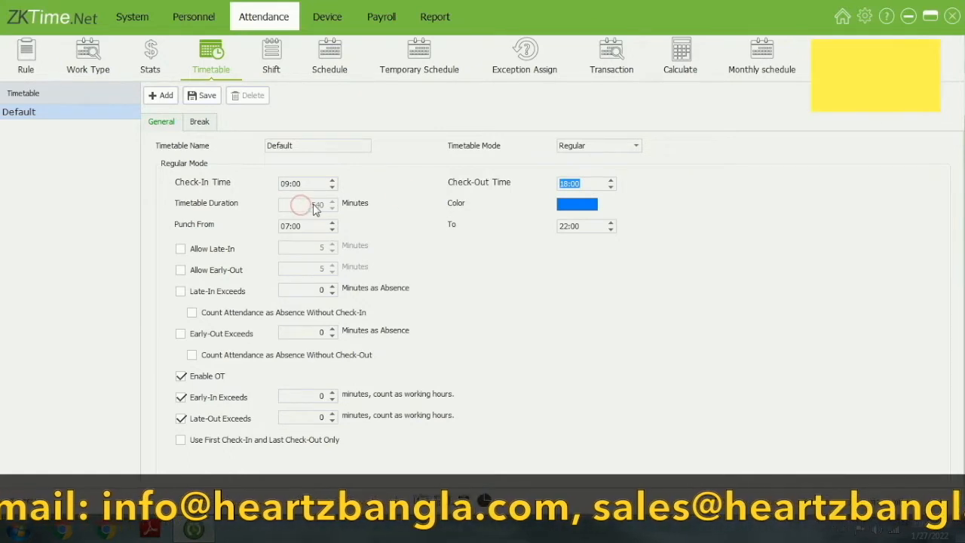
Step: Set the Default timetable's color to the light pink basic color
click(566, 206)
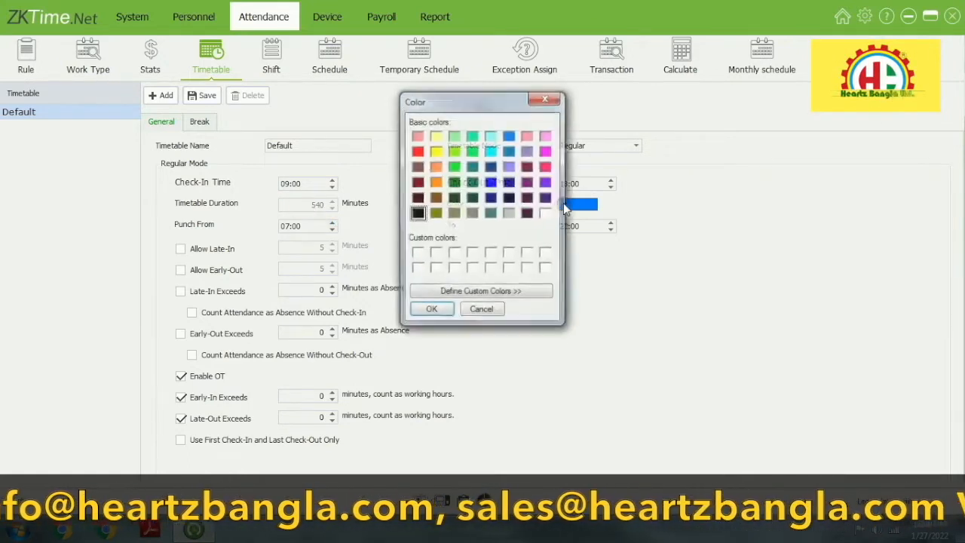
click(547, 136)
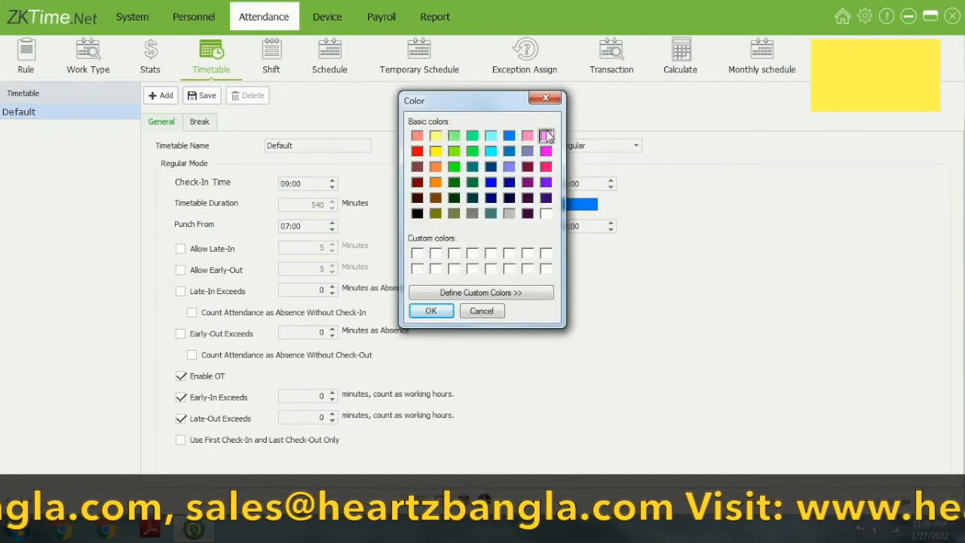
click(433, 311)
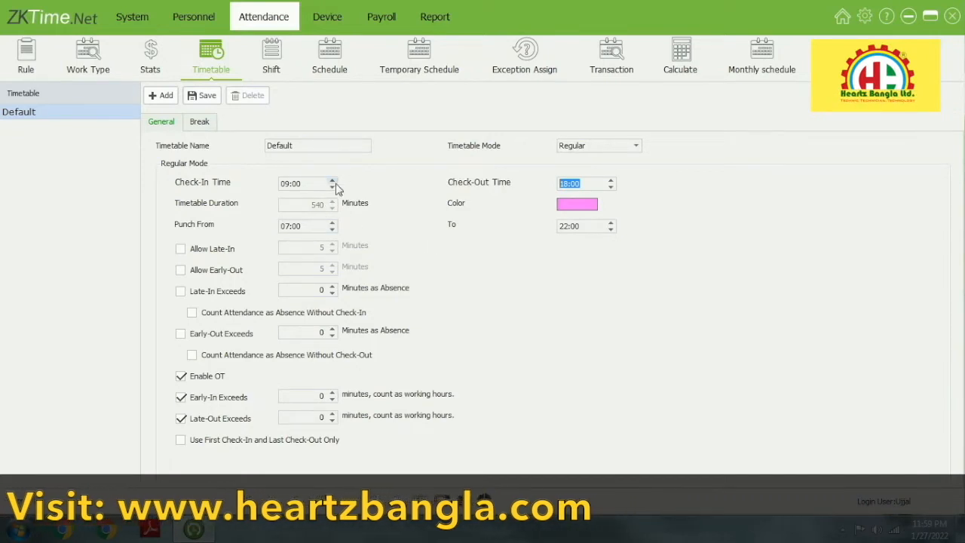
Step: Try 09:00 as the start of the allowed punch period and restore it to 07:00
click(332, 236)
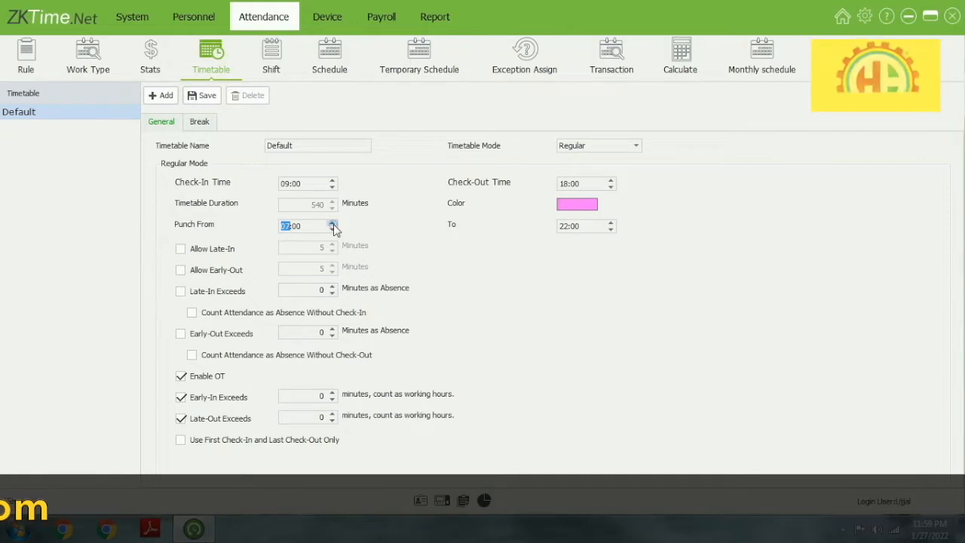
click(332, 224)
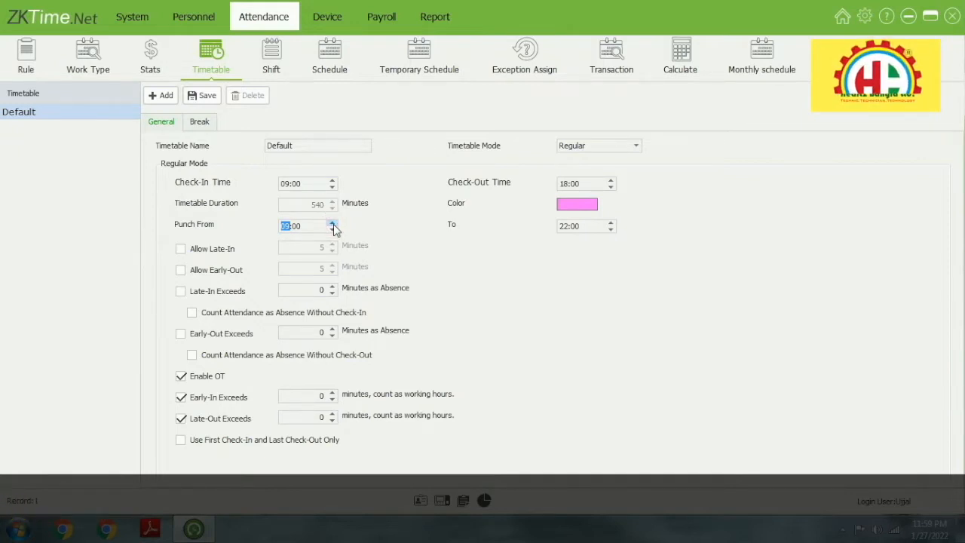
click(333, 231)
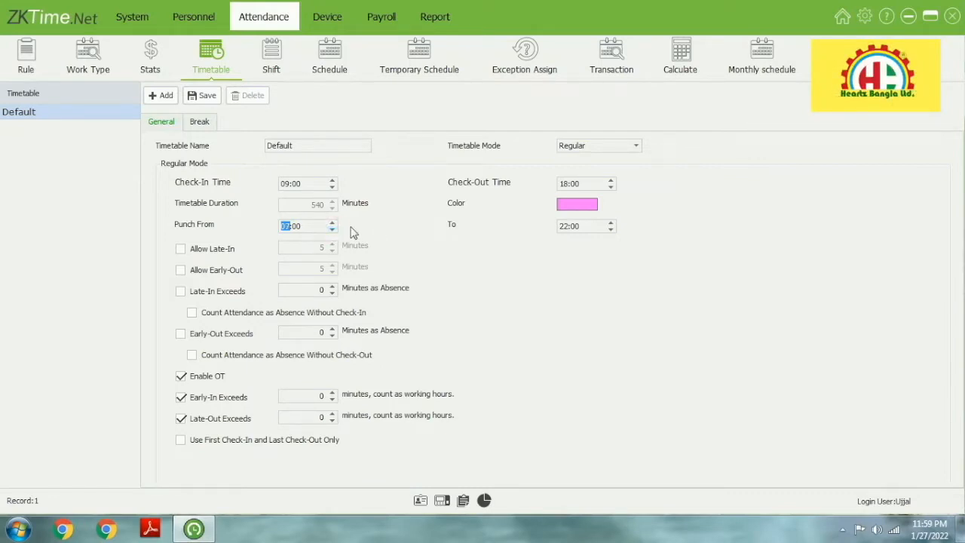
Step: Try 17:00 as the end of the allowed punch period and bring it back to 22:00
click(613, 229)
click(612, 229)
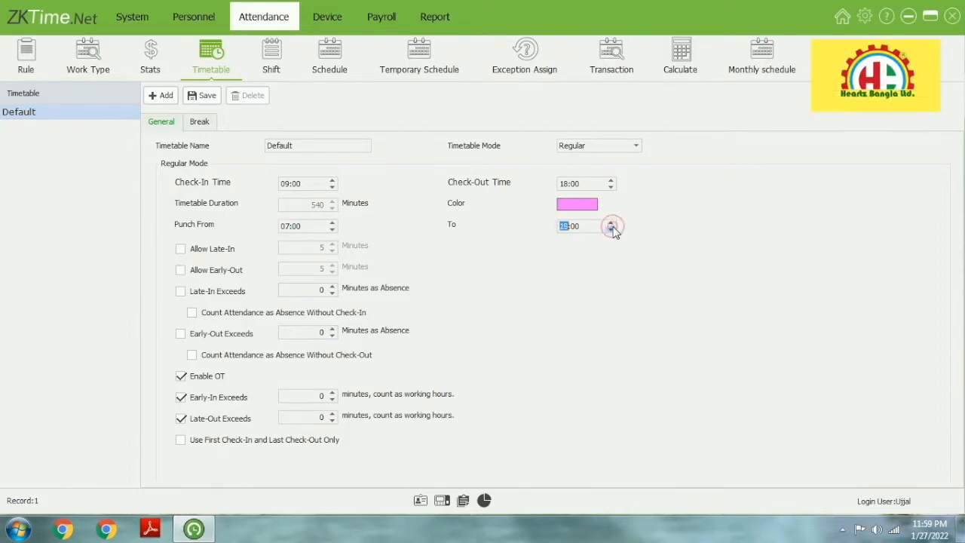
click(612, 229)
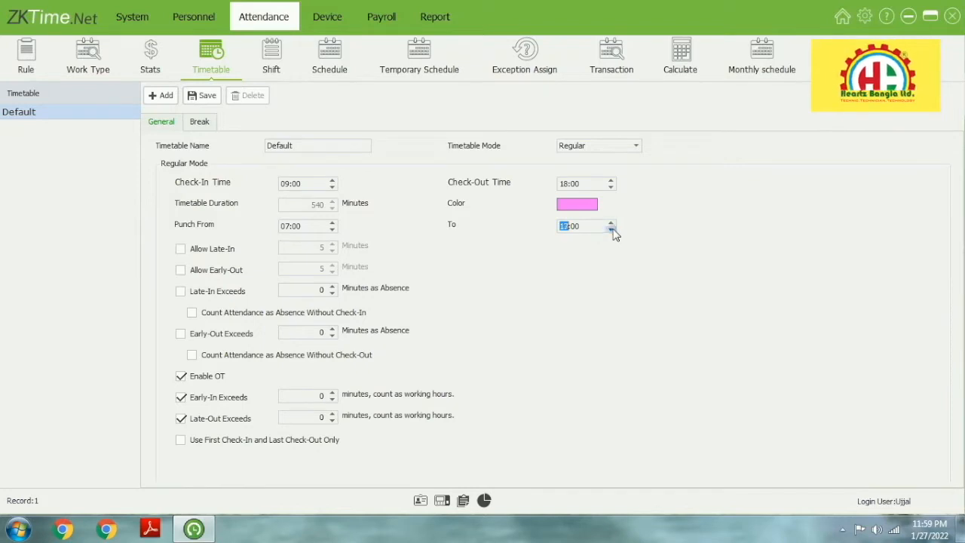
click(611, 230)
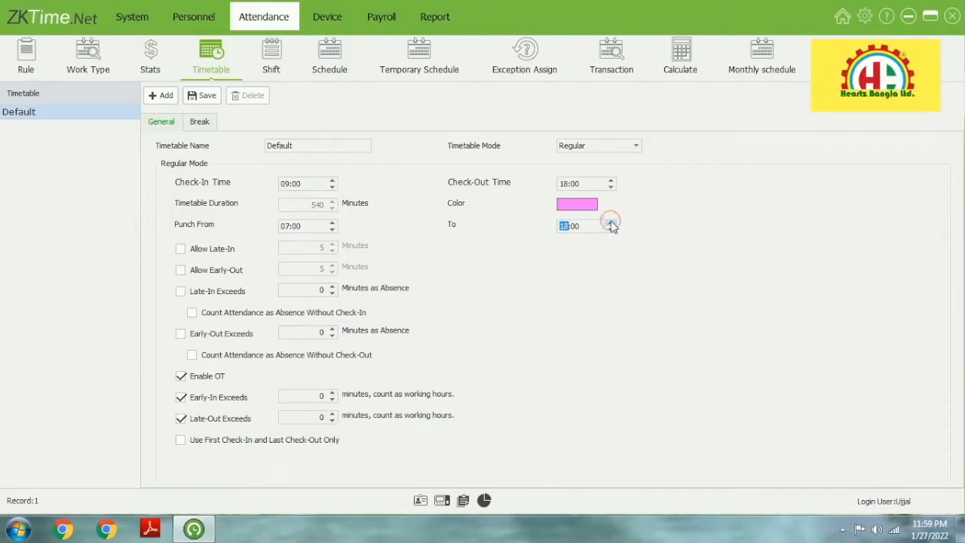
click(612, 223)
click(611, 223)
click(611, 223)
click(611, 223)
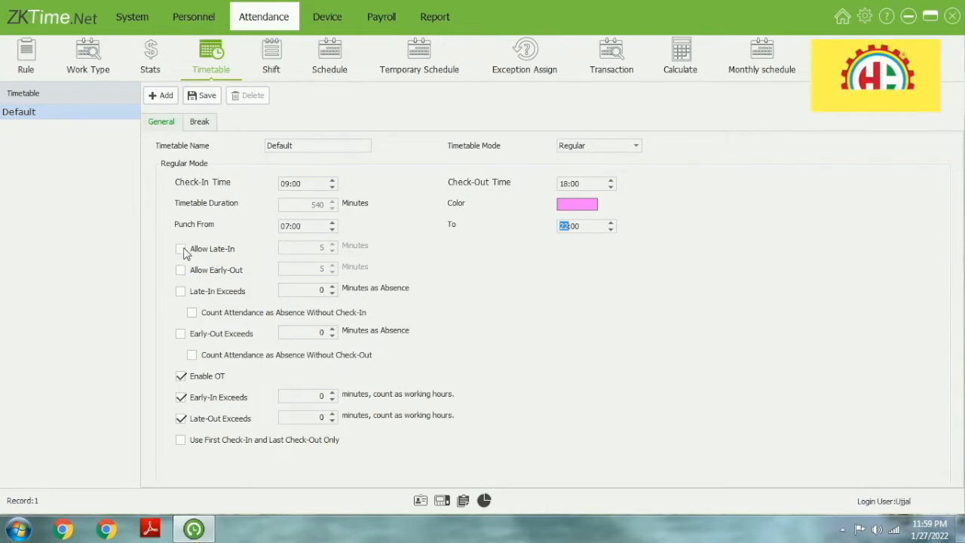
Step: Enable the late-in allowance for the Default timetable and set it to 15 minutes
click(333, 247)
click(333, 247)
click(333, 247)
click(333, 247)
click(333, 247)
click(333, 248)
click(333, 247)
click(332, 247)
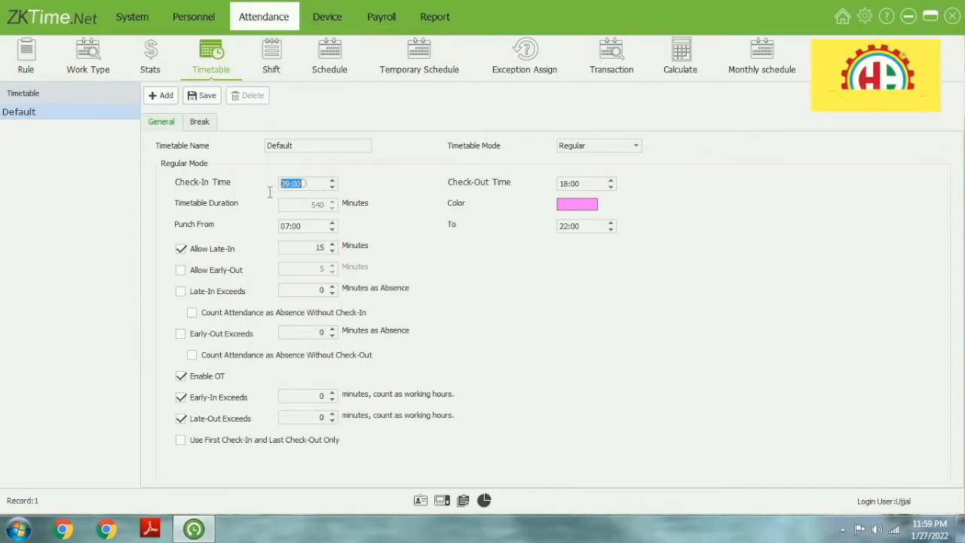
click(307, 247)
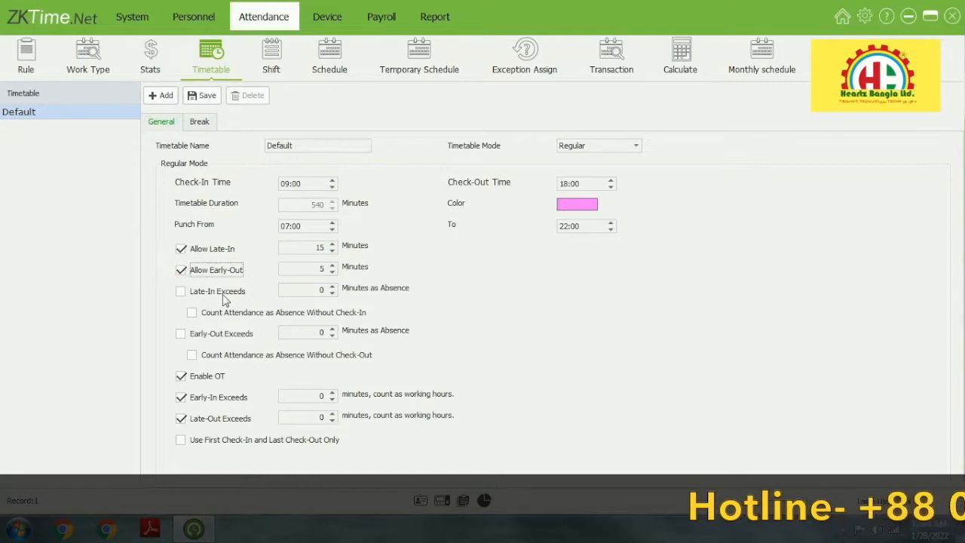
Step: Enable the early-out allowance and set it to 10 minutes
click(332, 274)
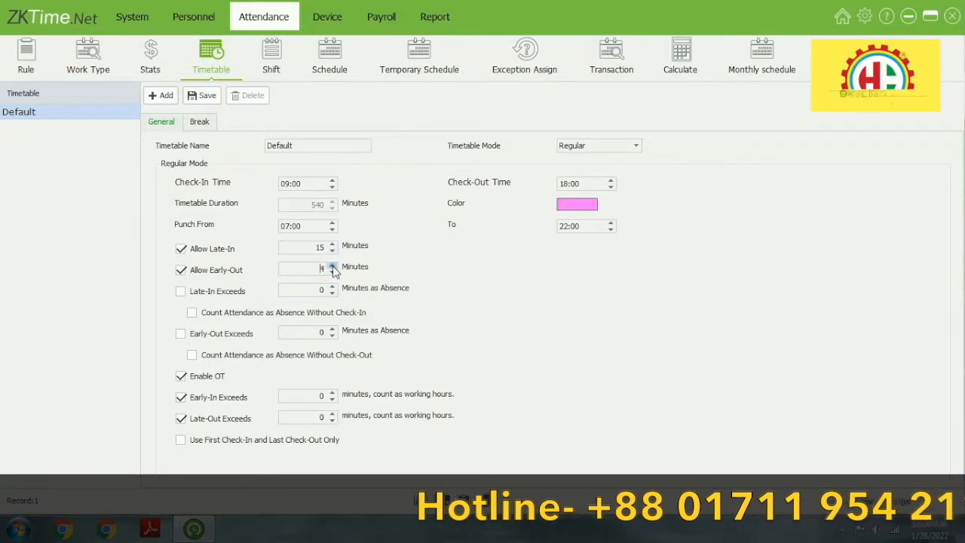
click(332, 265)
click(333, 265)
click(333, 266)
click(333, 265)
click(332, 265)
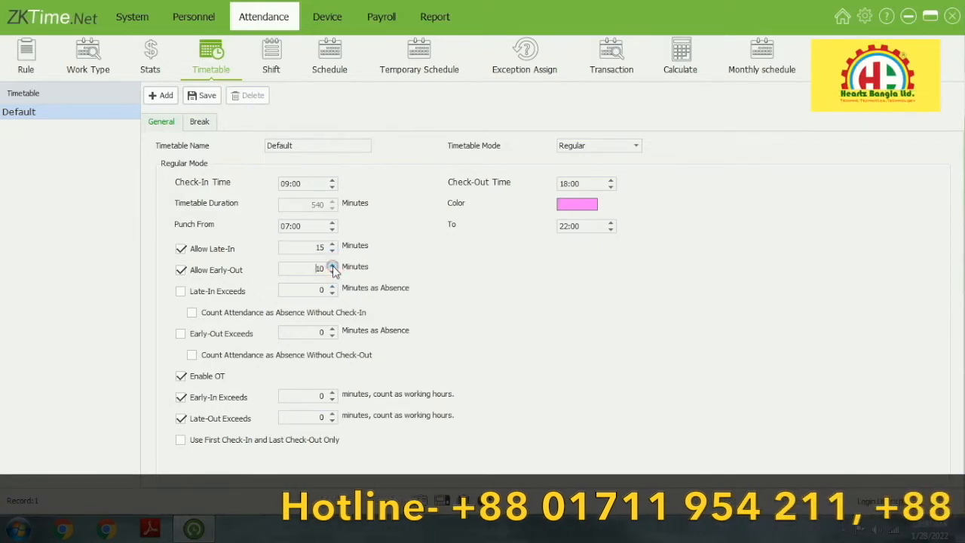
drag(309, 273, 345, 263)
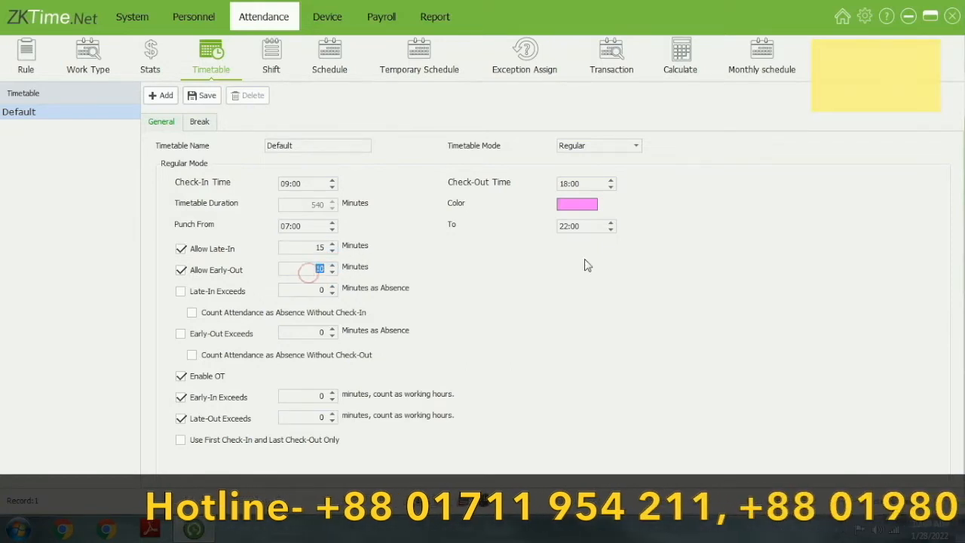
click(489, 281)
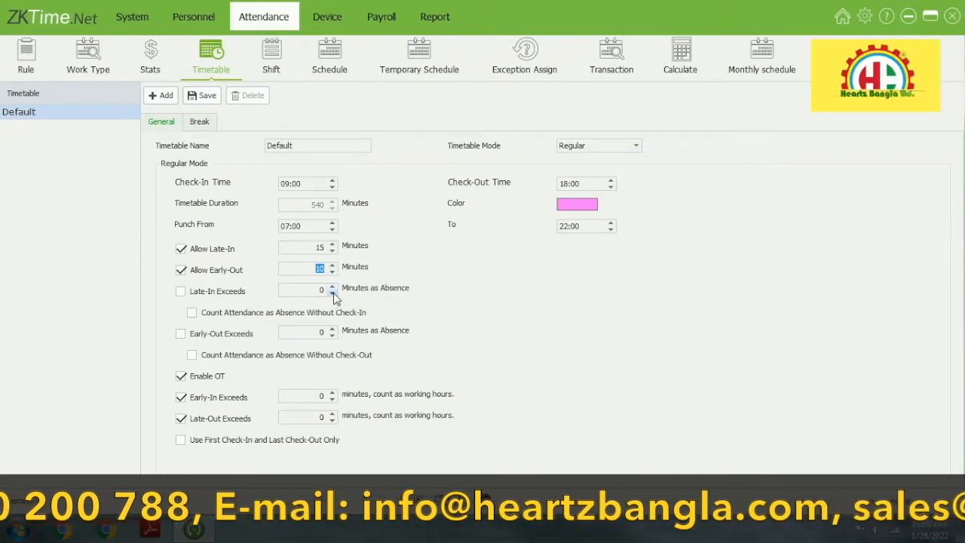
Step: Count late-in exceeding 15 minutes as absence by setting the limit and enabling the rule
click(318, 247)
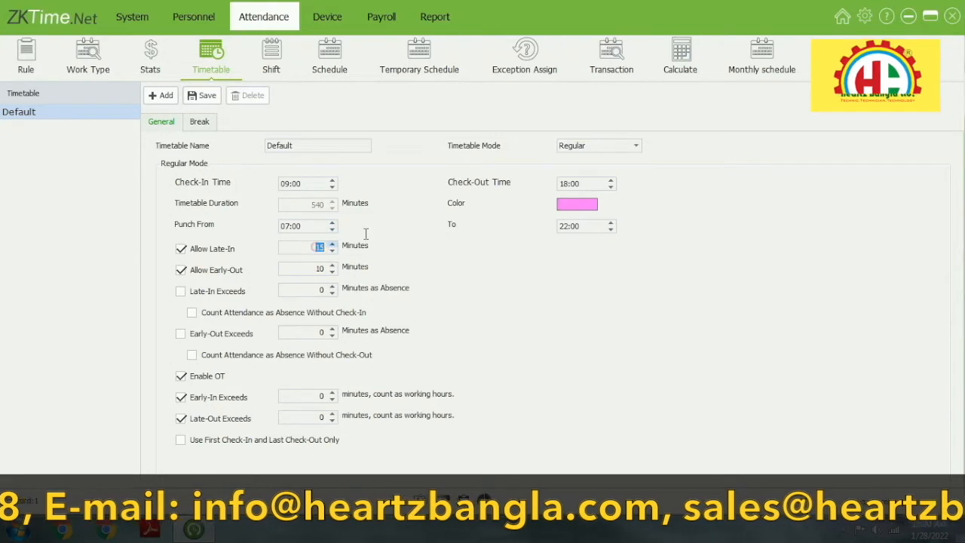
click(332, 288)
click(332, 288)
click(332, 288)
click(332, 288)
click(332, 288)
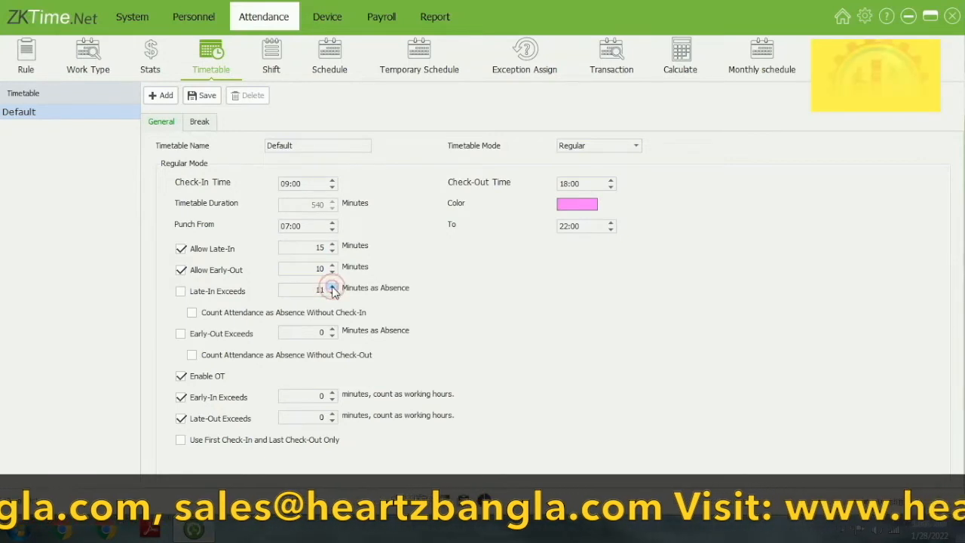
click(332, 289)
click(332, 288)
click(332, 288)
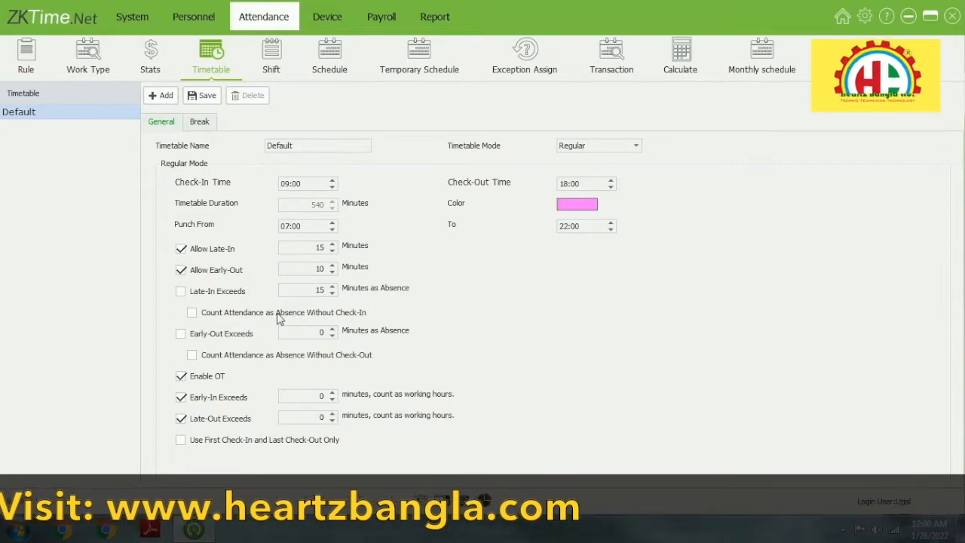
click(186, 293)
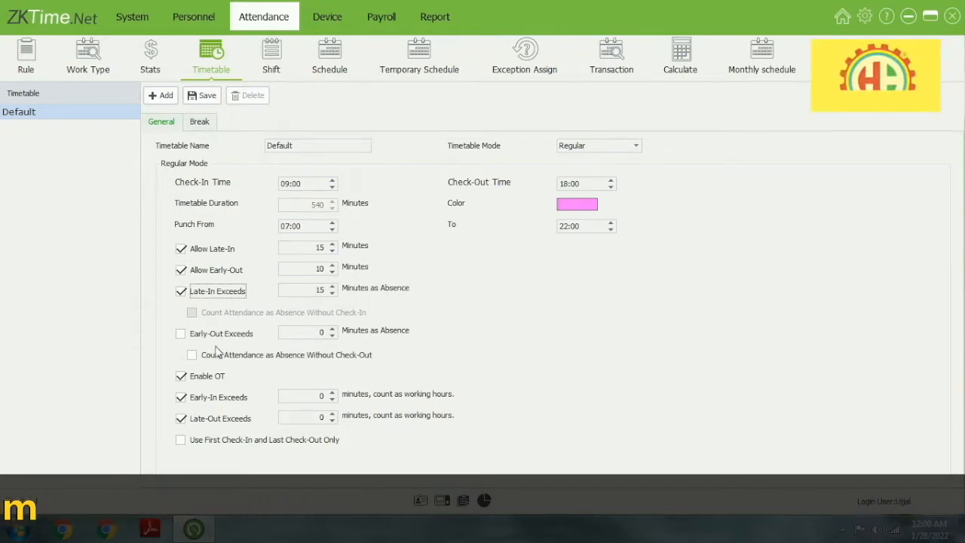
Step: Count early-out exceeding 10 minutes as absence by setting the limit and enabling the rule
click(332, 329)
click(331, 327)
click(332, 327)
click(333, 327)
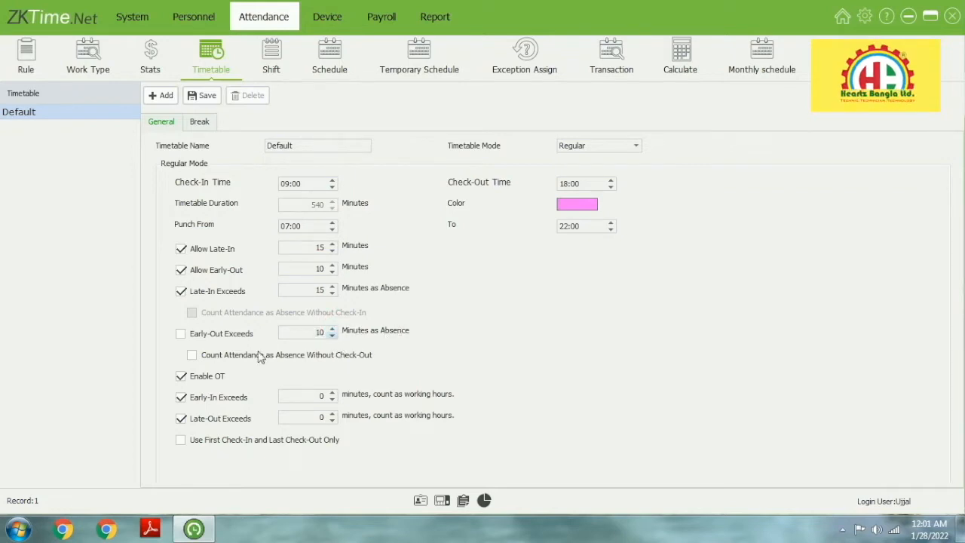
click(181, 334)
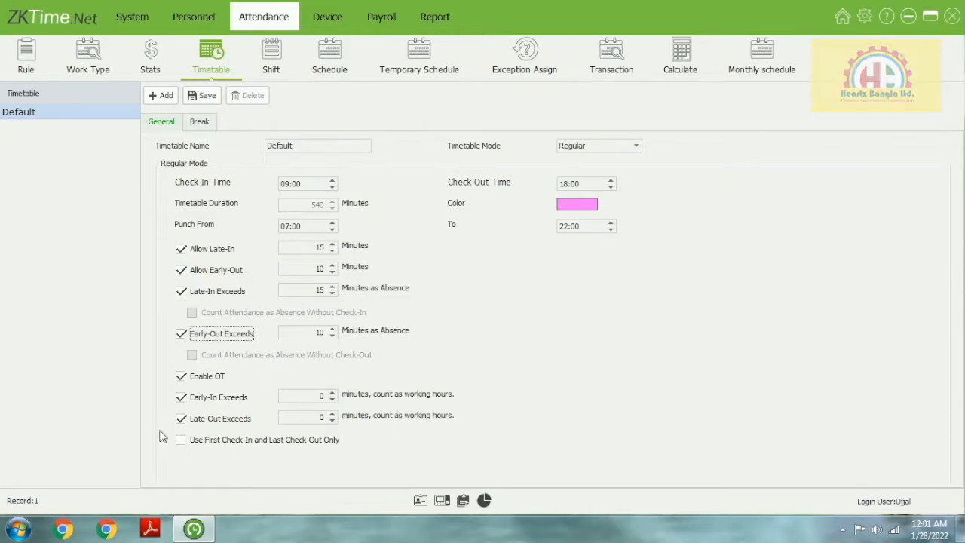
Step: Set Early-In Exceeds to 1 minute counted as working hours, and enable Use First Check-In and Last Check-Out Only
click(333, 393)
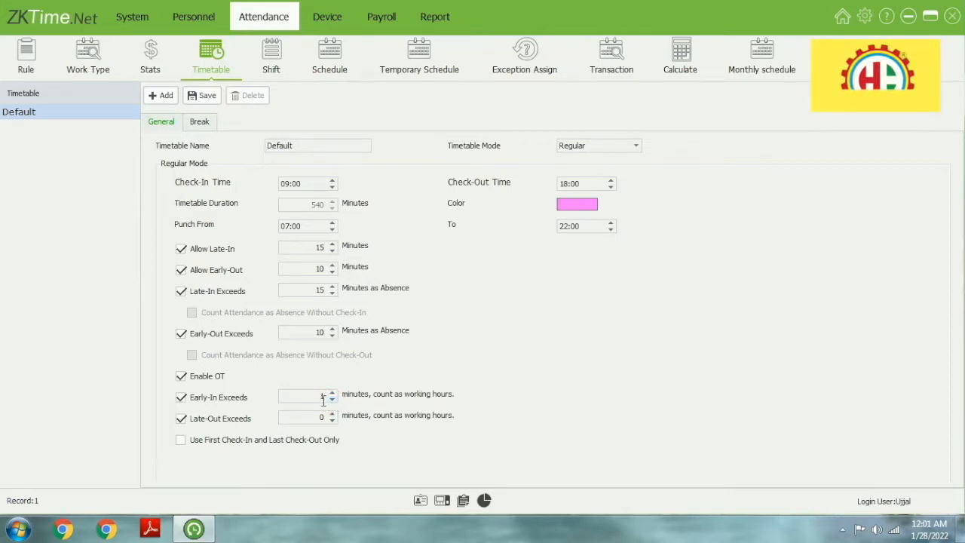
click(333, 400)
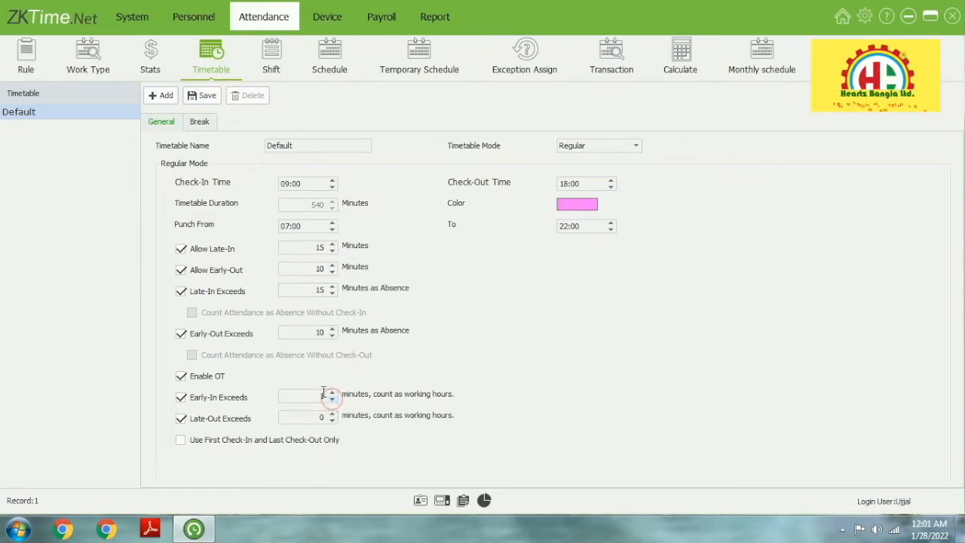
double_click(323, 393)
text(0)
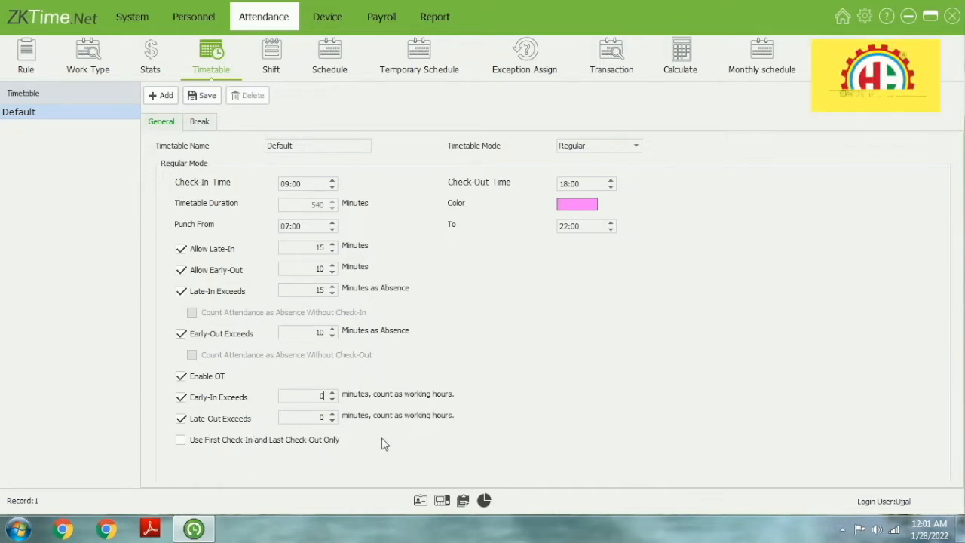
click(181, 445)
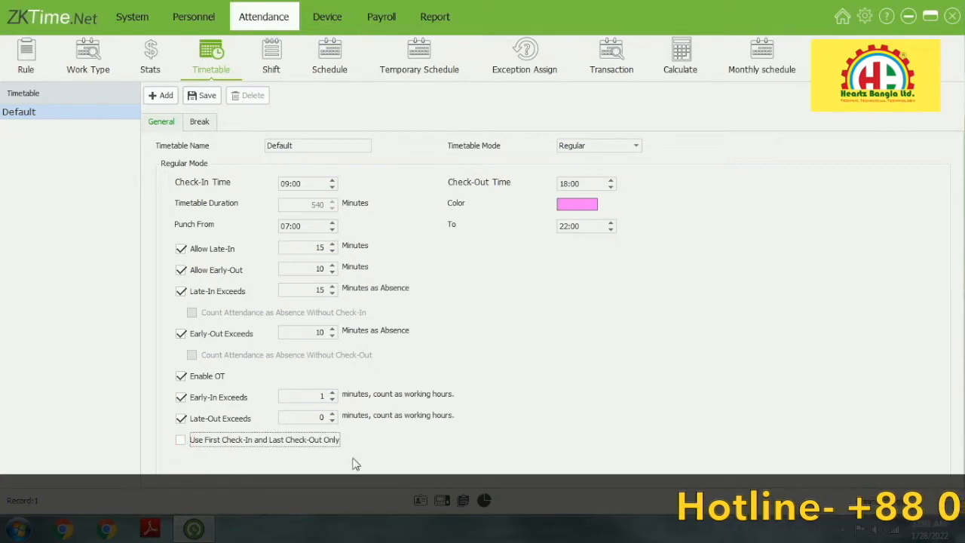
click(181, 440)
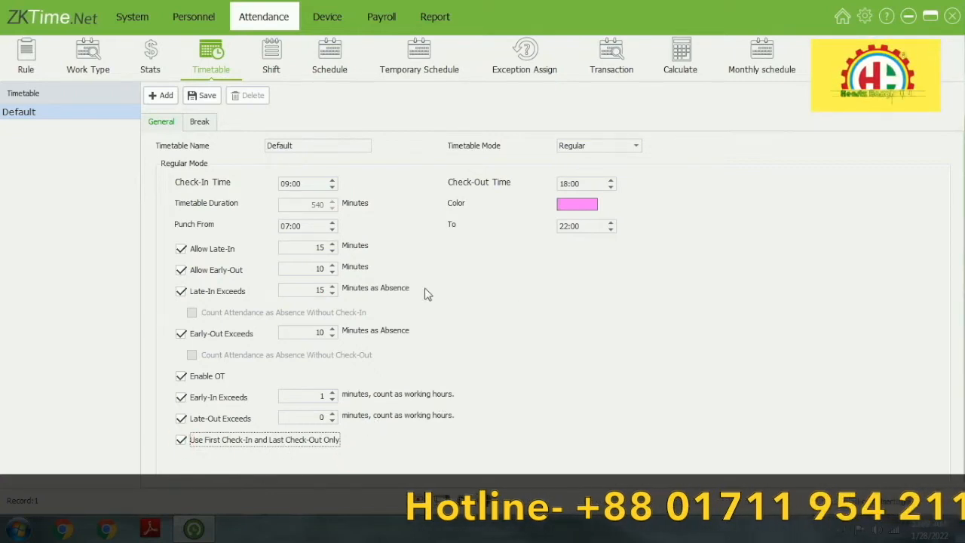
Step: Switch the Default timetable's mode to Flexible and set its work duration to 14 minutes
click(637, 146)
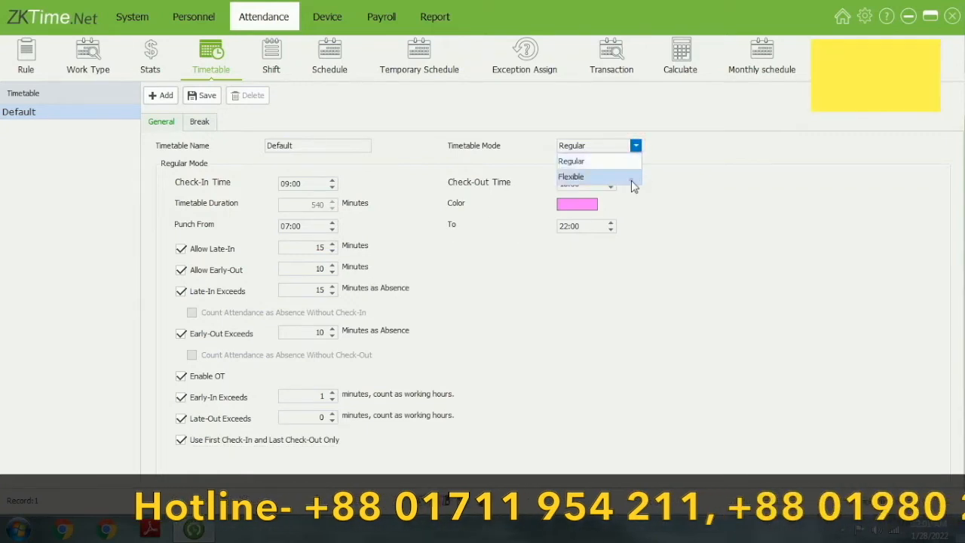
click(631, 180)
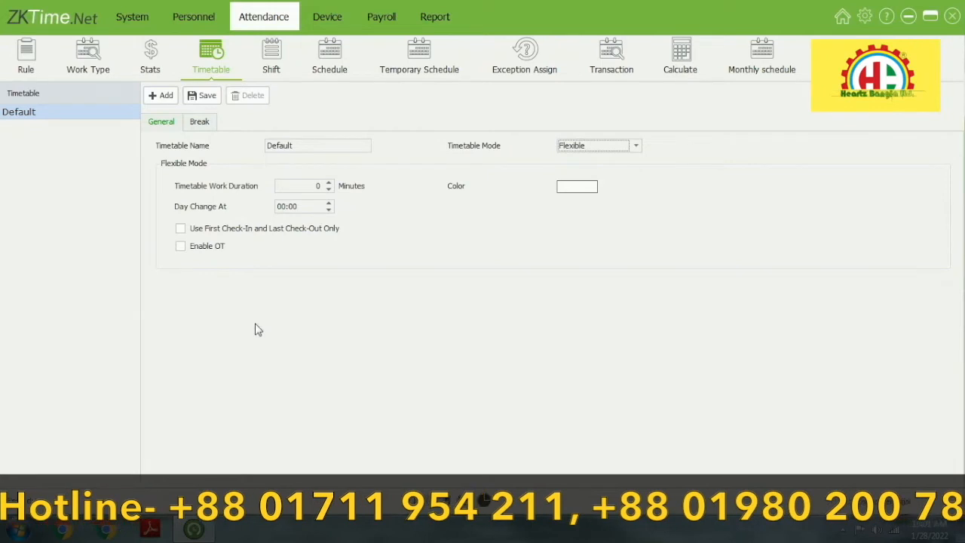
click(330, 183)
click(331, 183)
click(332, 183)
click(332, 183)
click(332, 183)
click(332, 184)
click(332, 183)
click(332, 183)
click(332, 183)
click(330, 183)
click(330, 184)
click(330, 183)
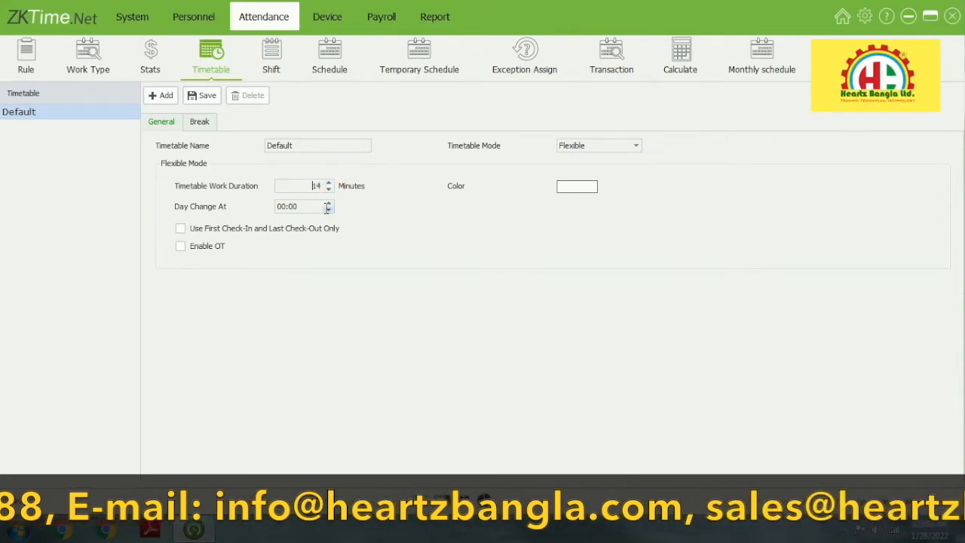
Step: Try the Use First Check-In and Last Check-Out Only and Enable OT options in flexible mode, leaving both off
click(182, 229)
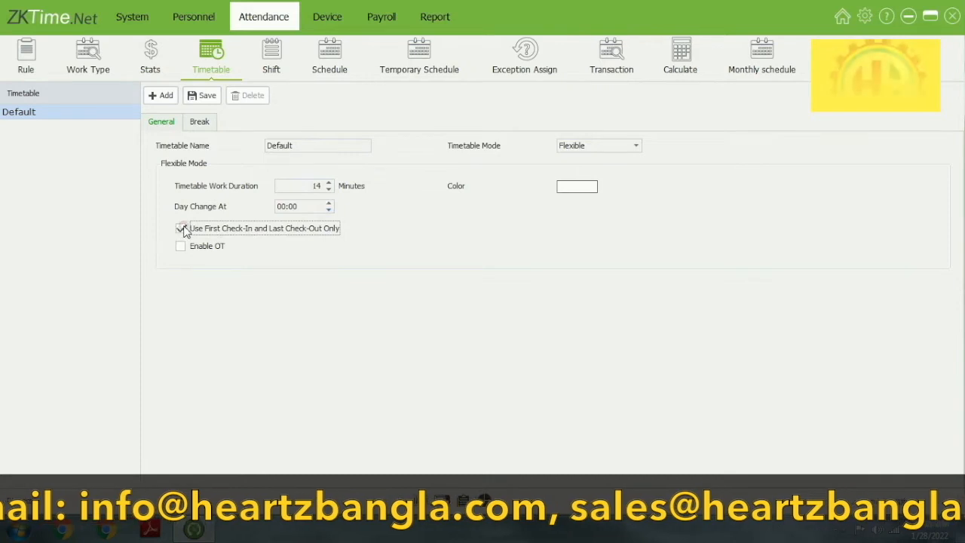
click(181, 247)
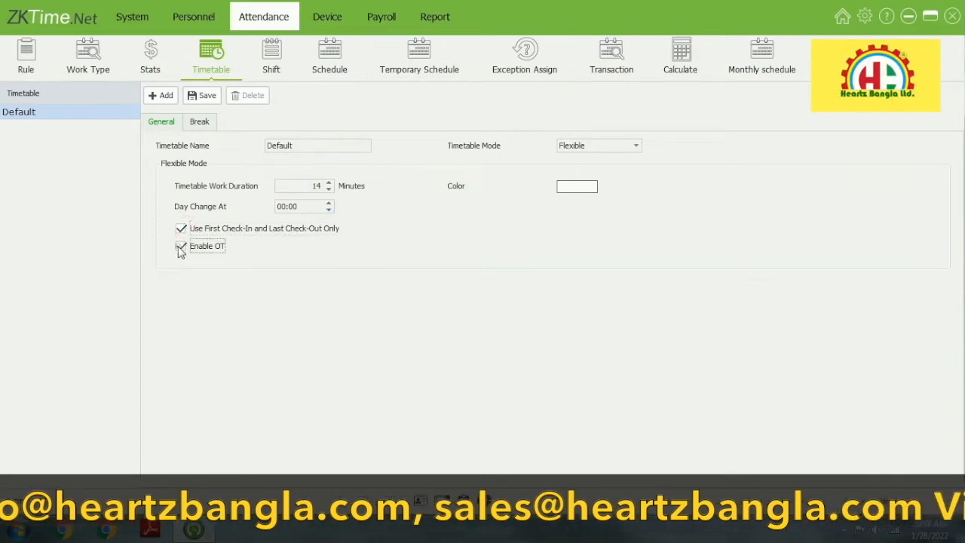
click(181, 248)
click(181, 228)
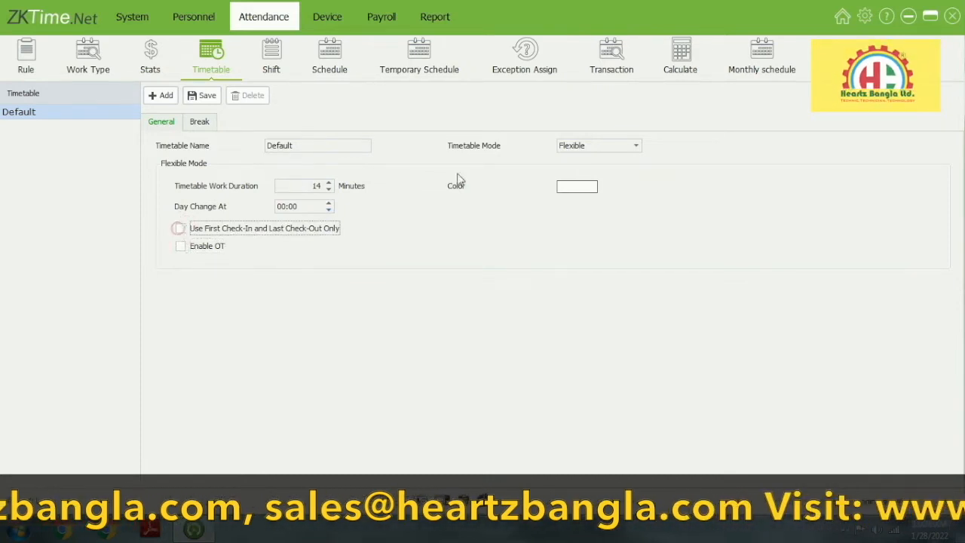
Step: Set the flexible mode's color to pink, and return the timetable mode to Regular
click(573, 193)
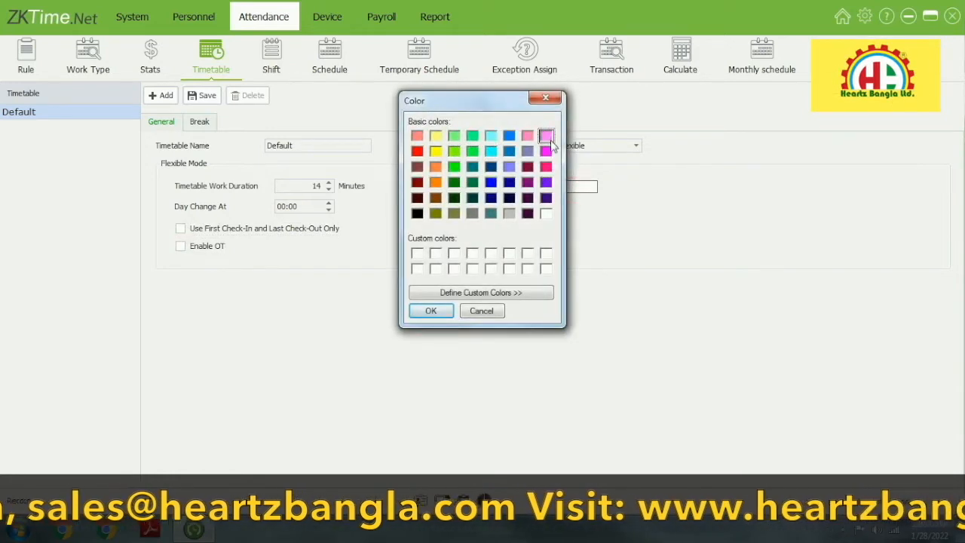
click(416, 311)
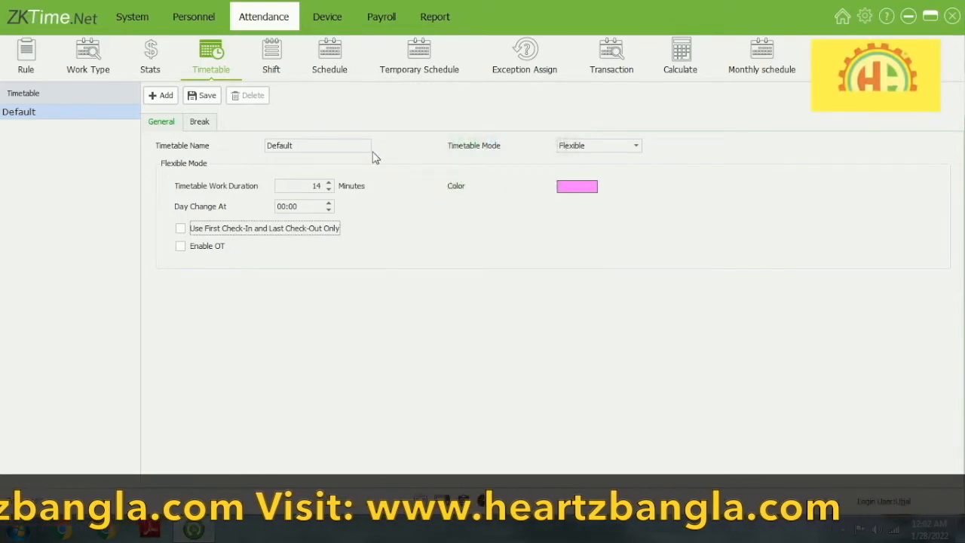
click(196, 127)
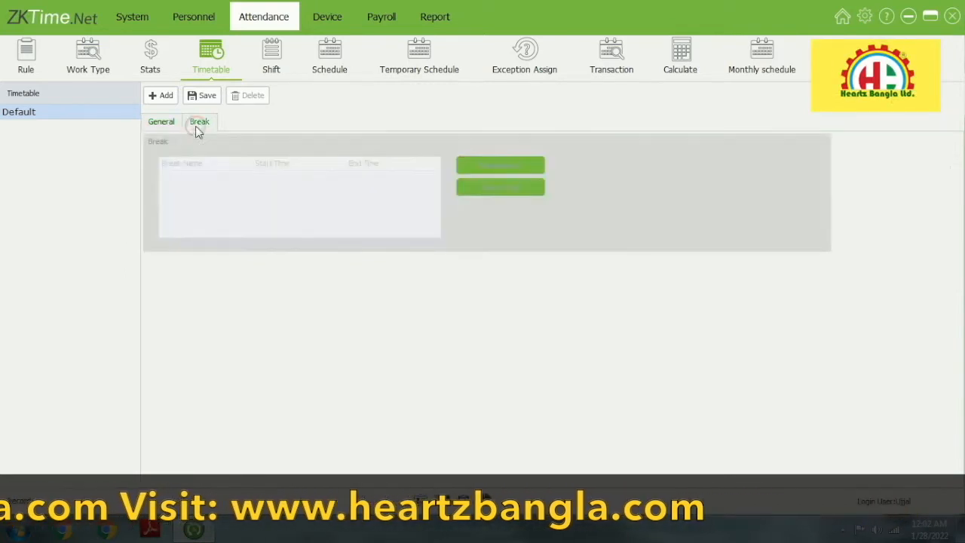
click(156, 125)
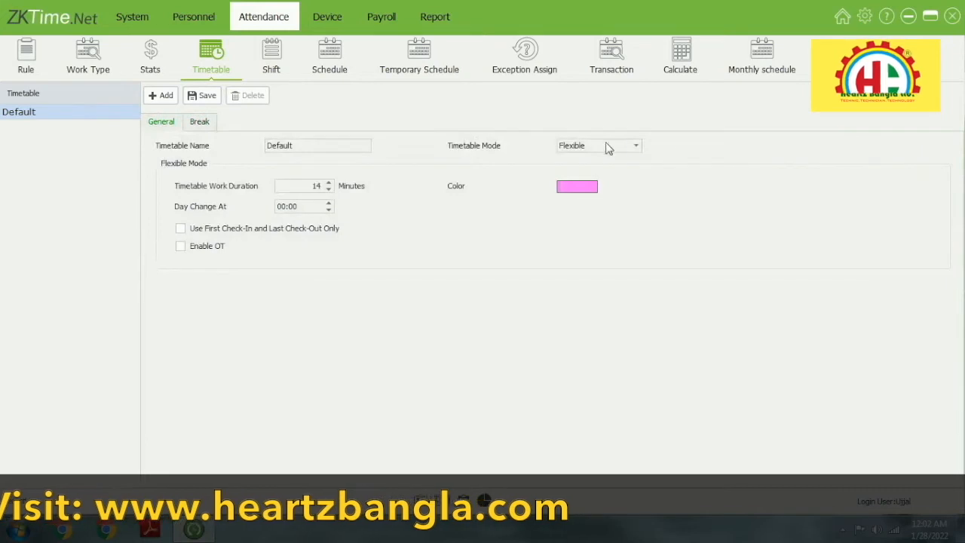
click(639, 148)
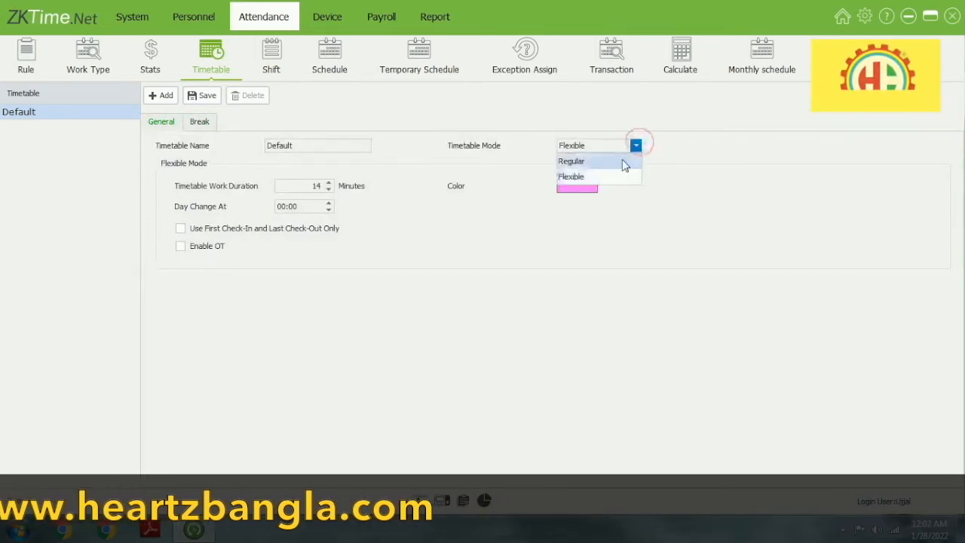
click(623, 159)
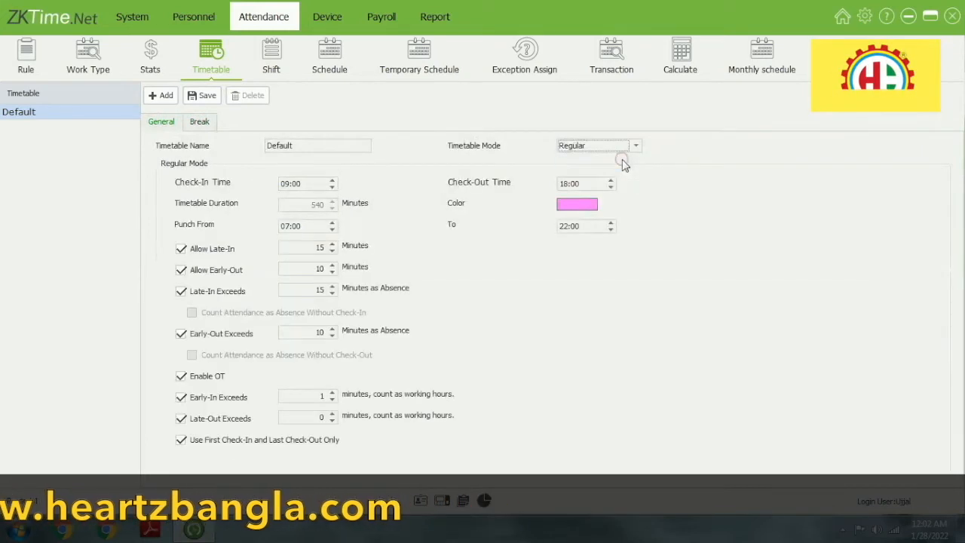
Step: Look over the break management settings for the timetable
click(200, 122)
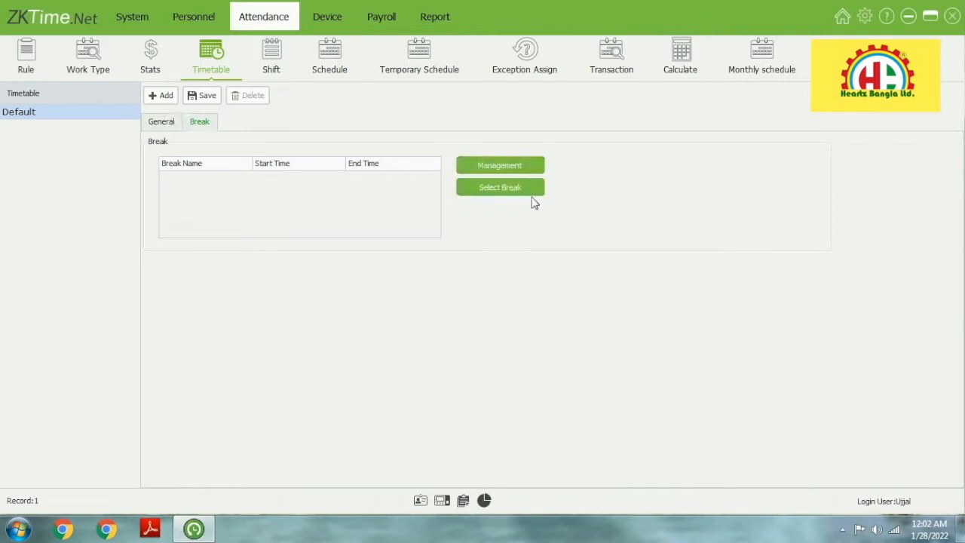
click(499, 167)
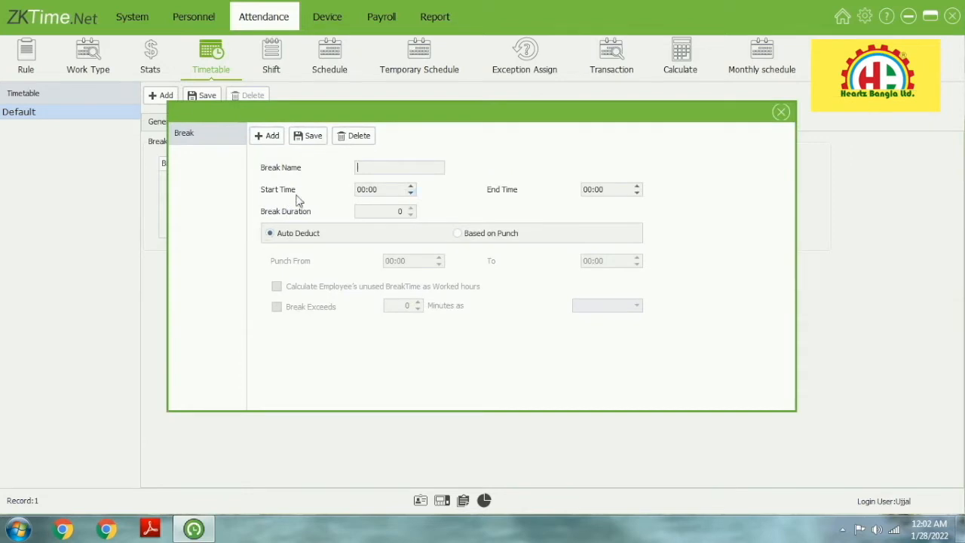
click(779, 115)
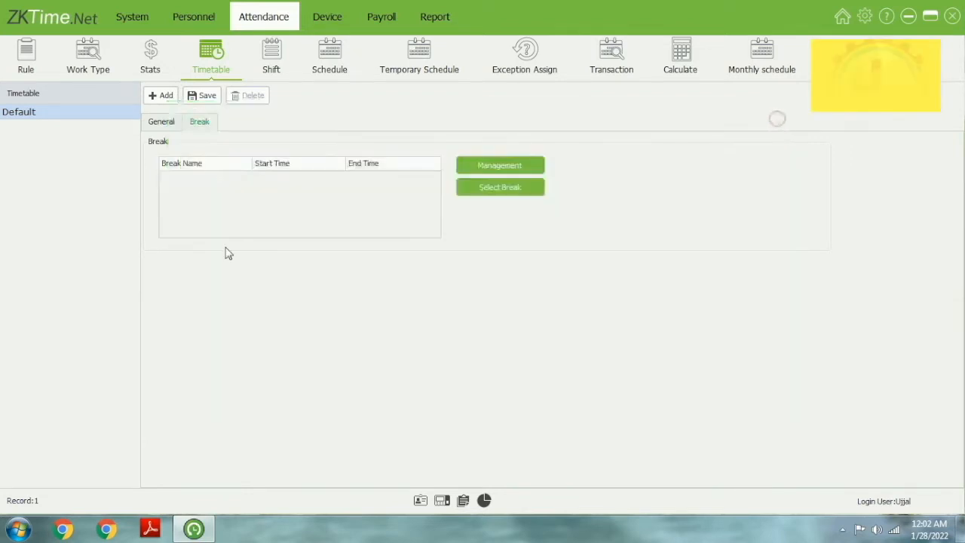
Step: Start a new timetable and define a break named Tea from 10:00 to 10:10
click(166, 96)
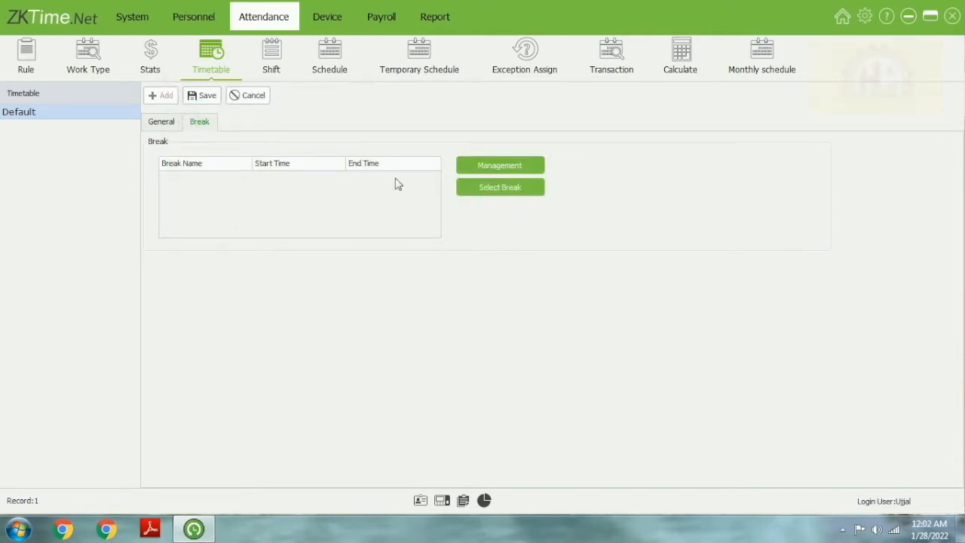
click(474, 169)
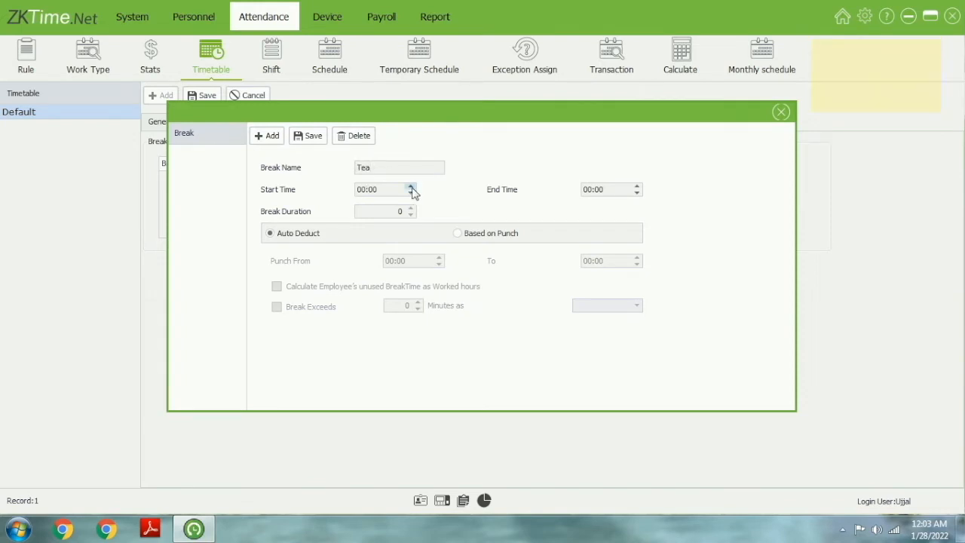
click(364, 189)
click(363, 190)
text(10)
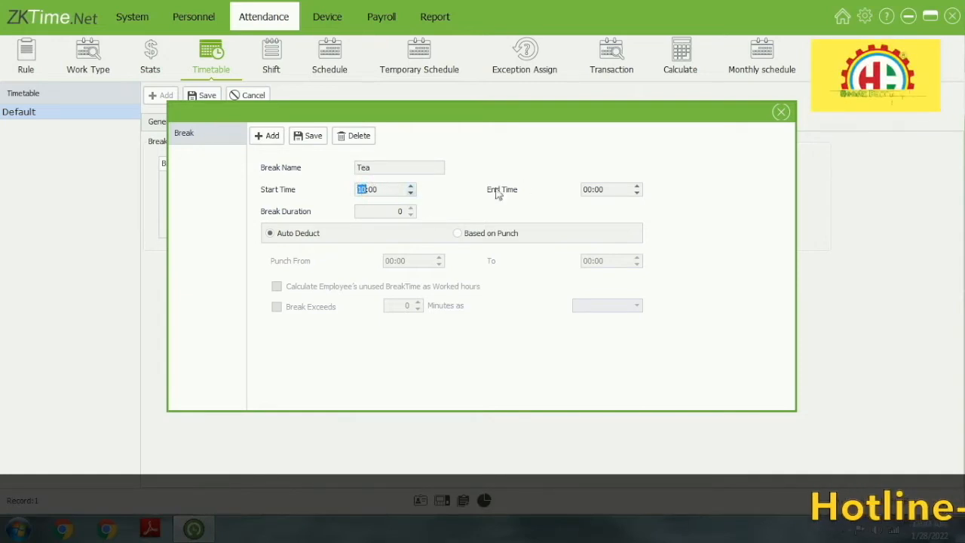
click(591, 189)
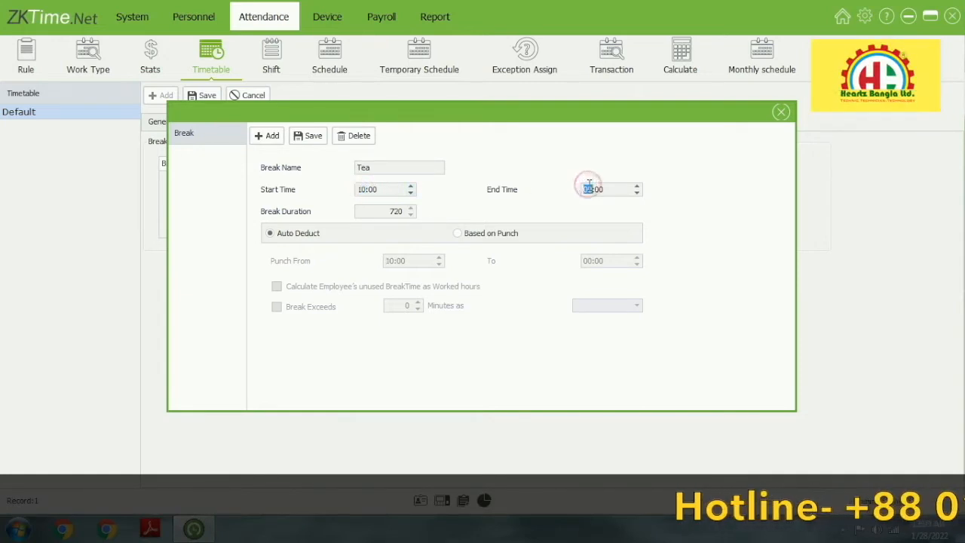
text(10:)
text(01)
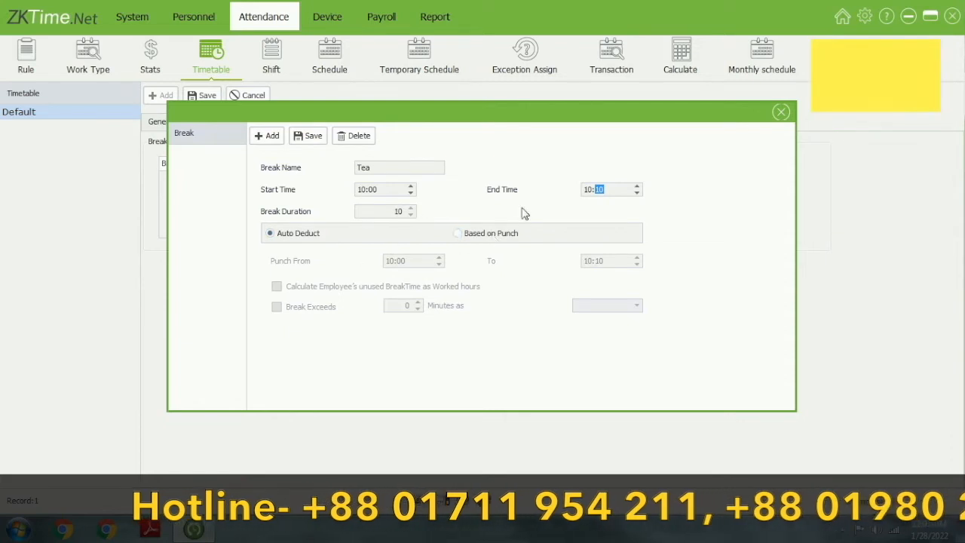
Step: Save the Tea break with Auto Deduct and assign it to the timetable
click(459, 233)
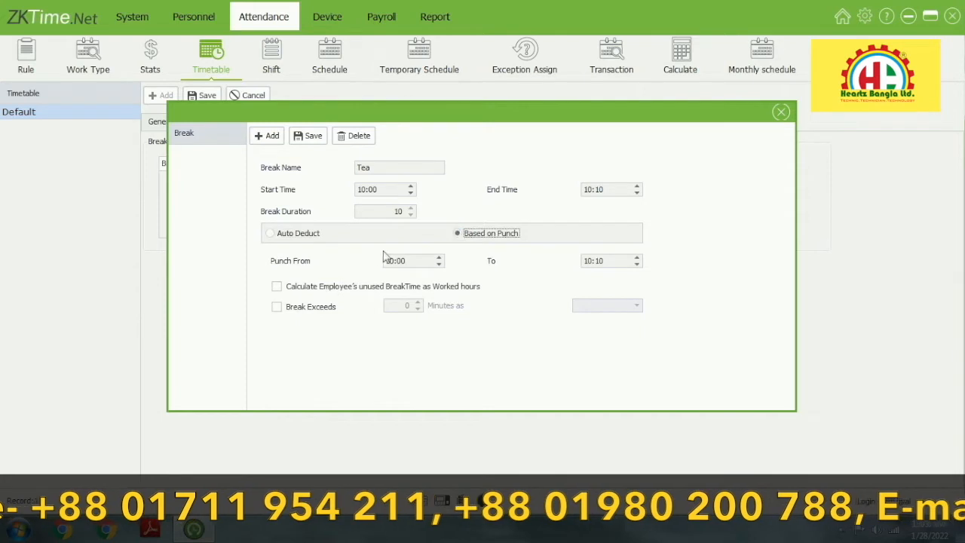
click(271, 234)
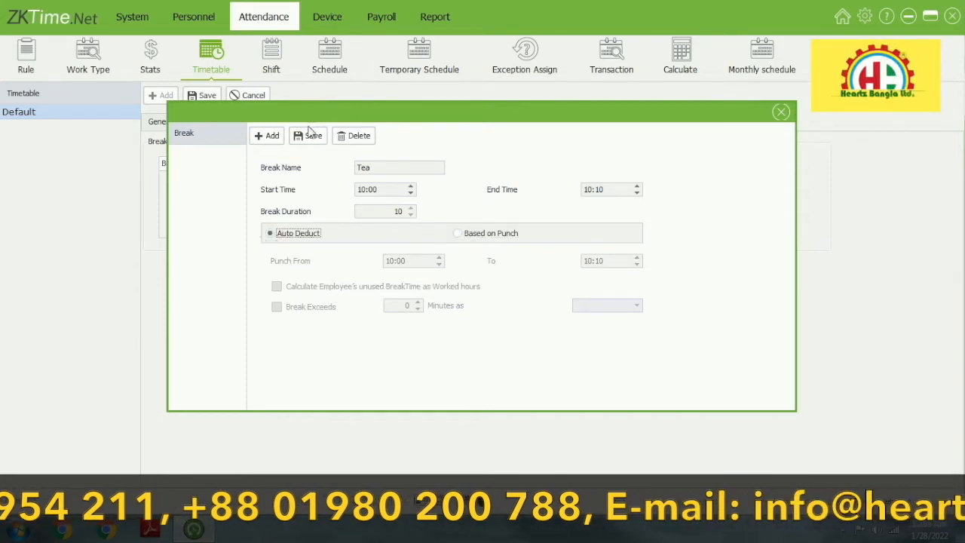
click(311, 136)
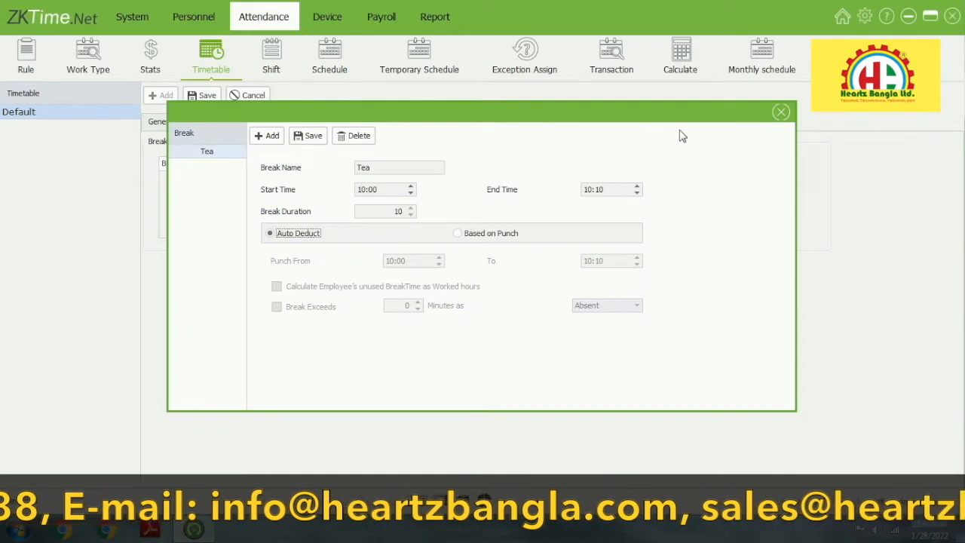
click(780, 113)
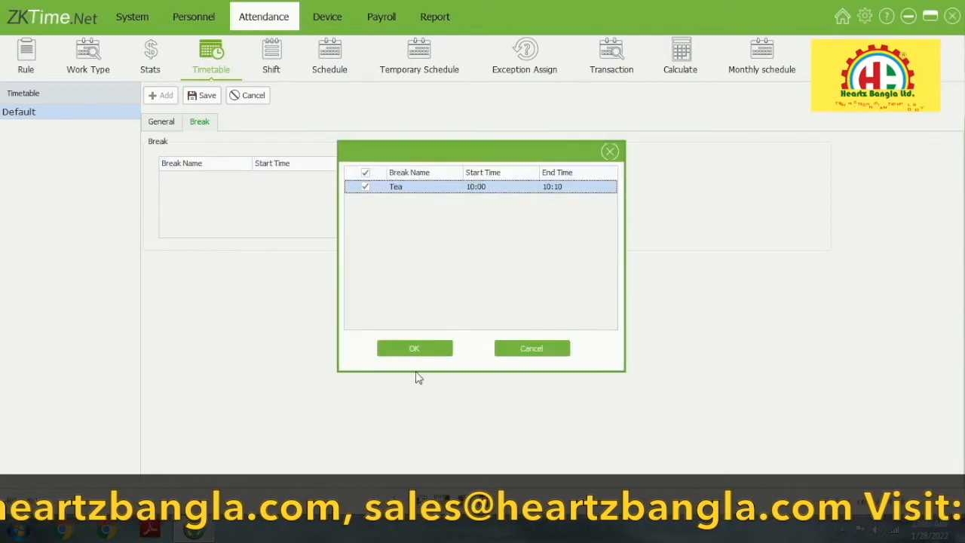
click(416, 347)
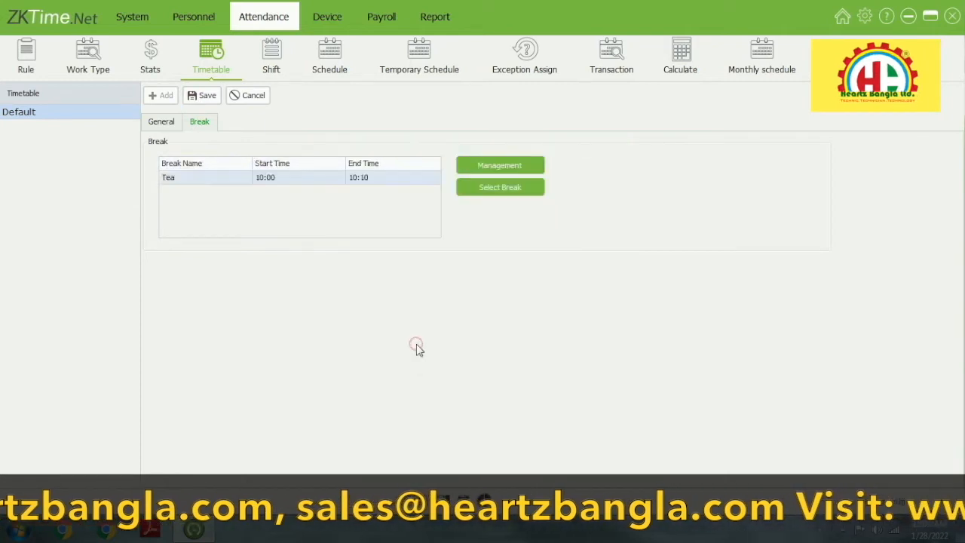
Step: Add a break named Lunch from 13:00 to 13:30 with Auto Deduct and save it
click(500, 165)
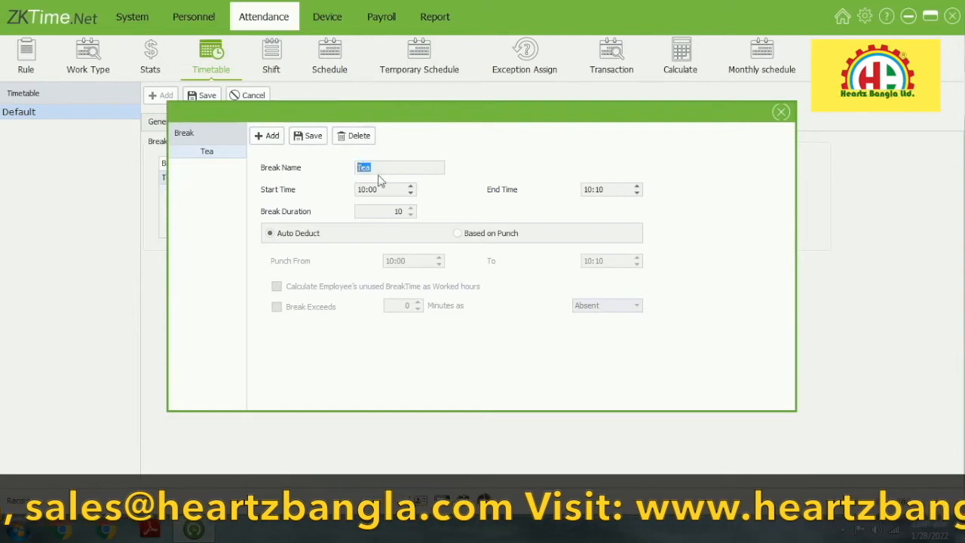
click(268, 136)
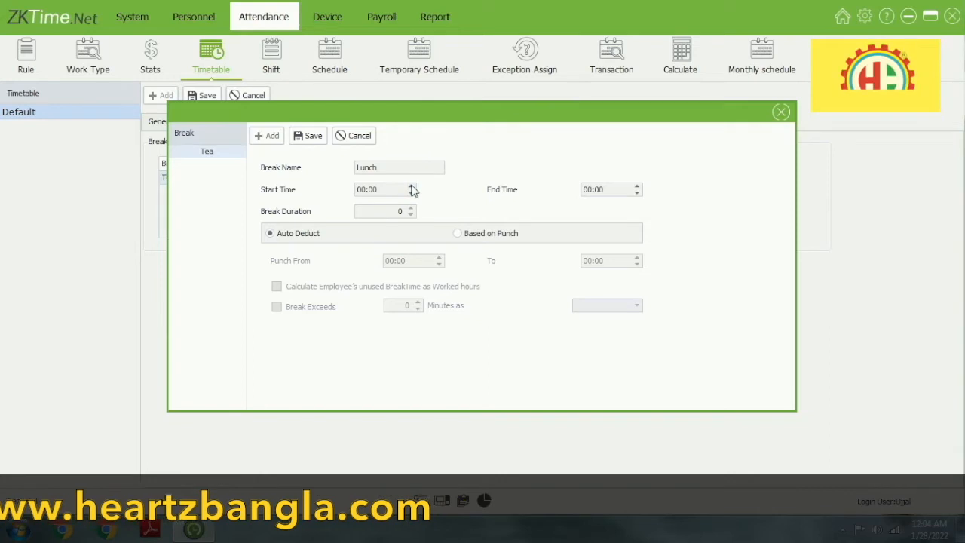
click(363, 186)
text(13)
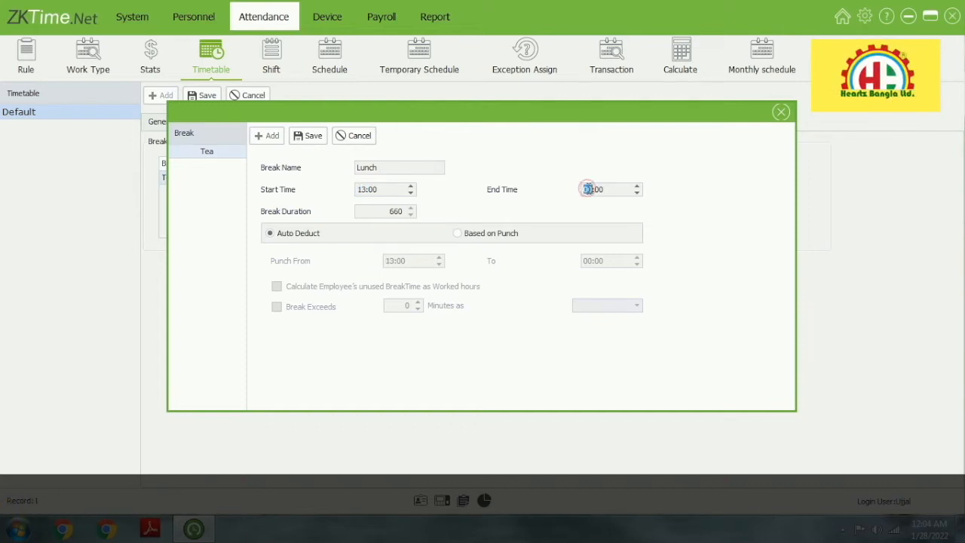
text(13)
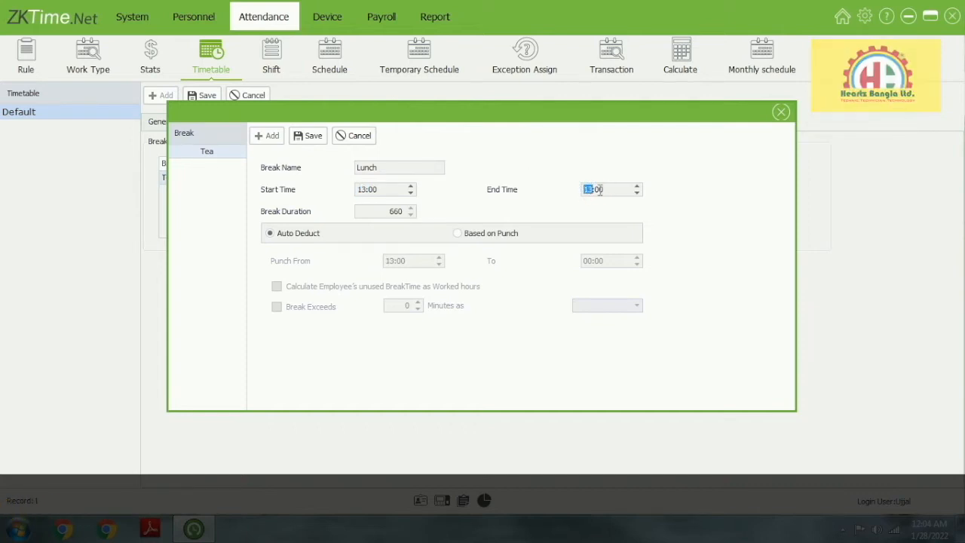
click(598, 189)
text(30)
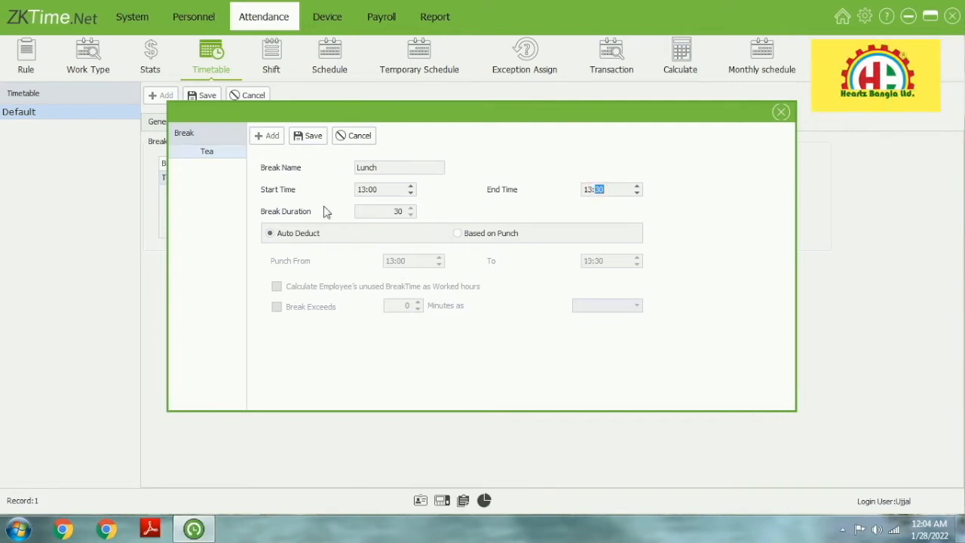
click(305, 135)
click(306, 136)
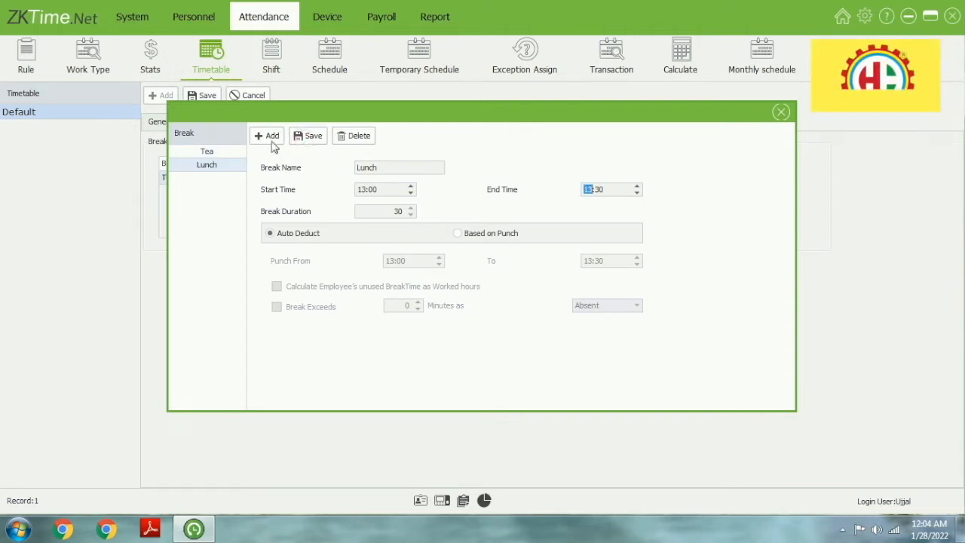
Step: Add another break named Tea from 03:30 to 03:40 and try to save it
click(271, 143)
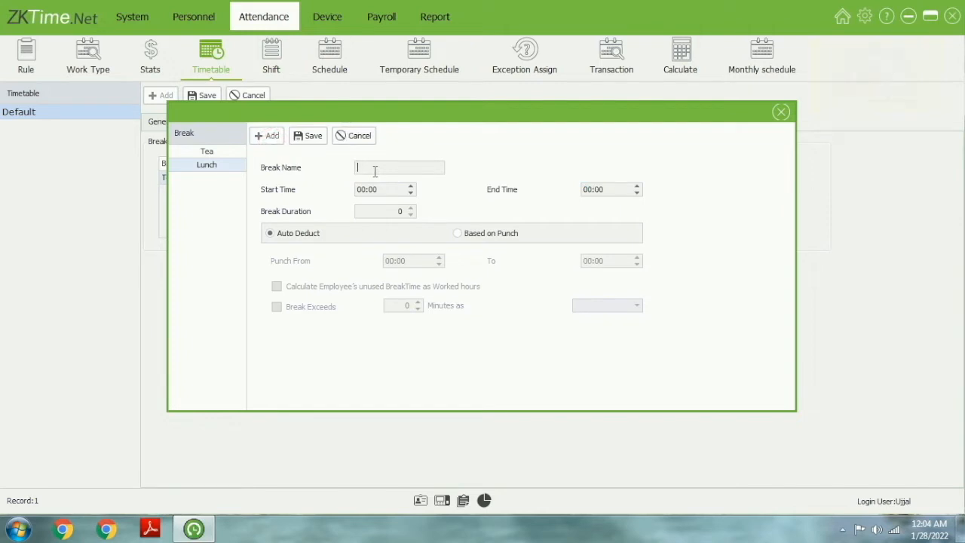
text(Tea)
click(363, 189)
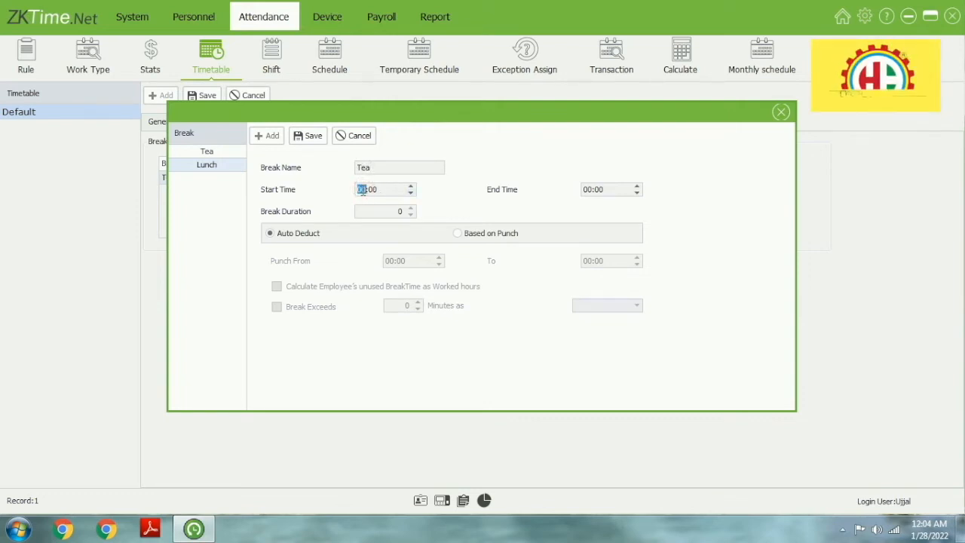
text(3)
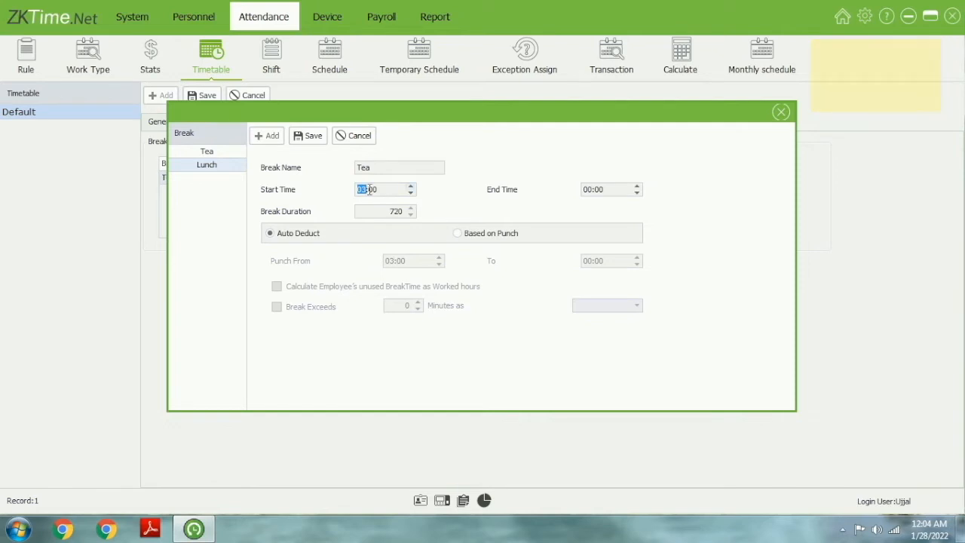
click(369, 189)
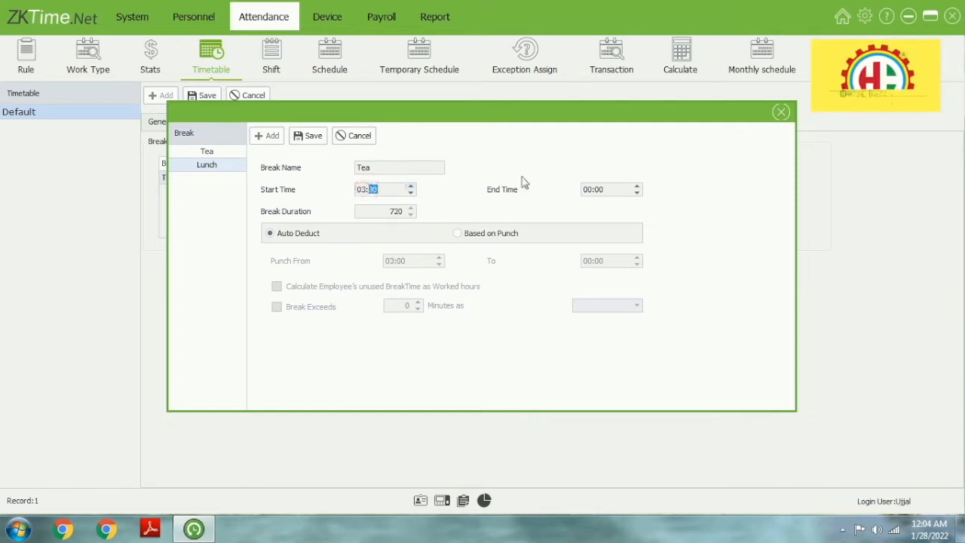
click(589, 189)
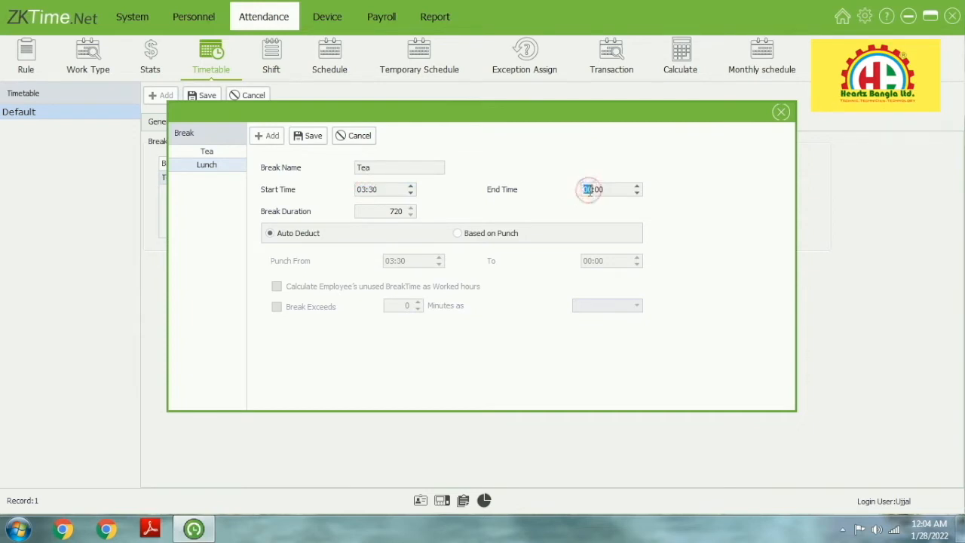
text(0330)
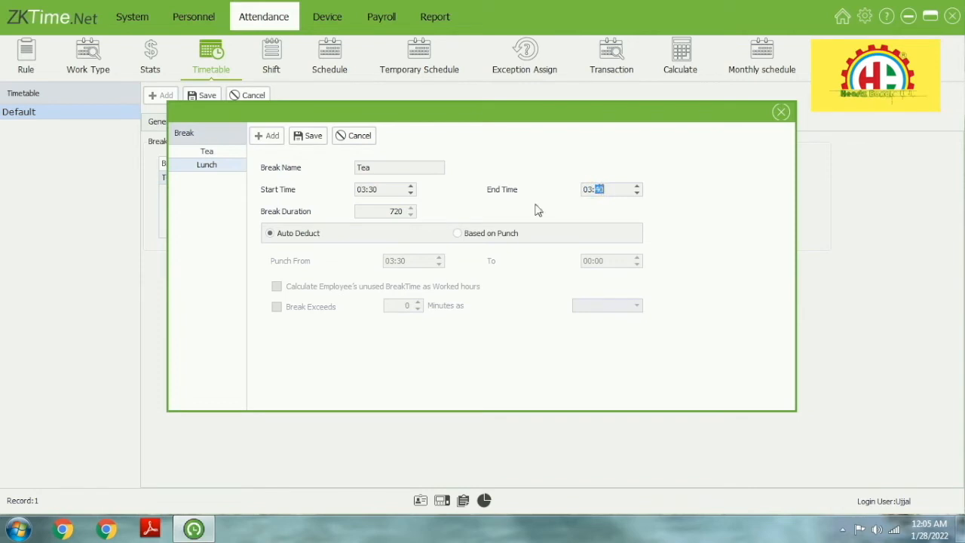
click(294, 140)
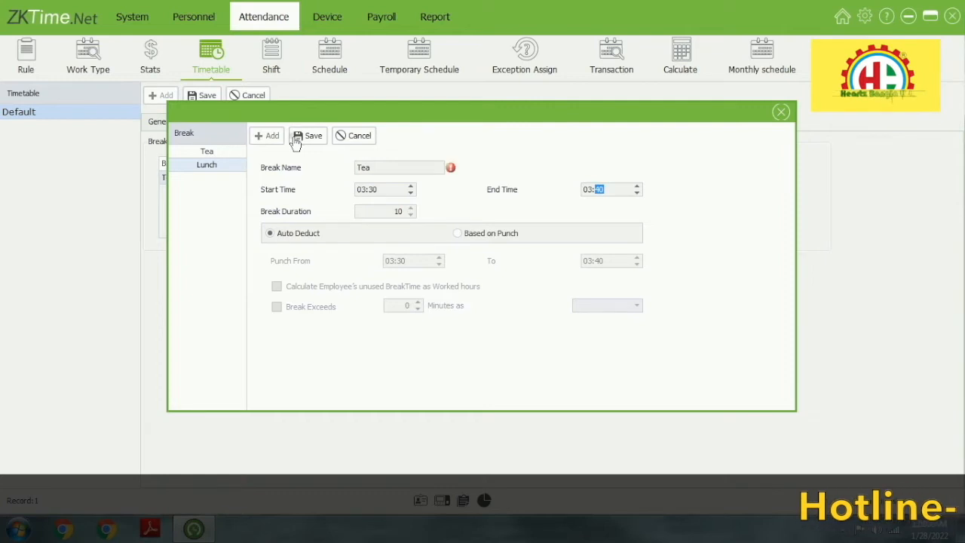
Step: Rename the new 03:30 break as Tea Evining, save it and close break management
click(371, 166)
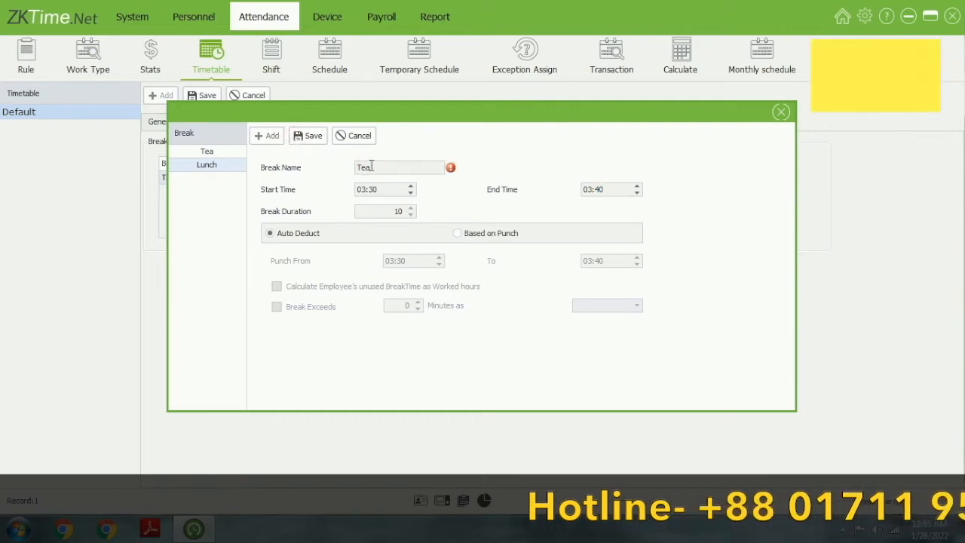
text(Evioning)
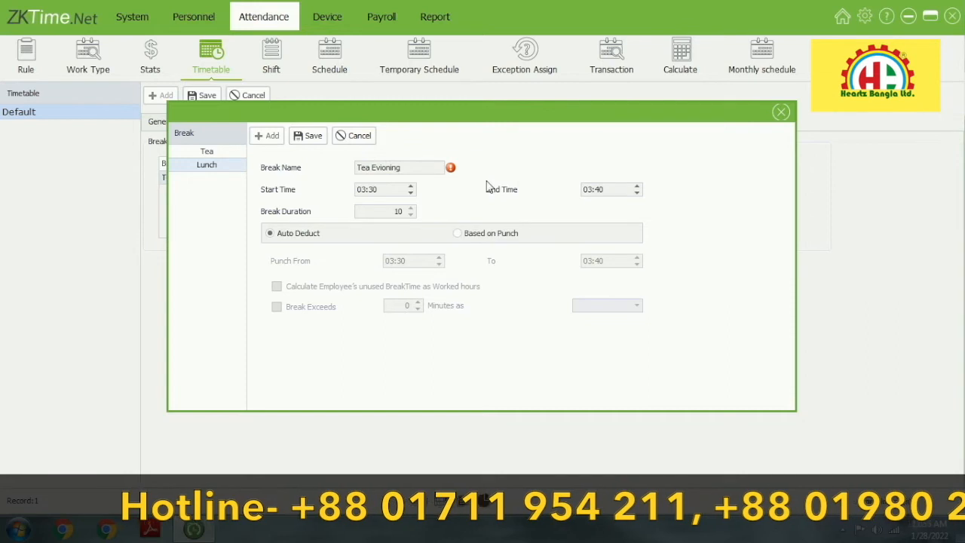
key(BackSpace)
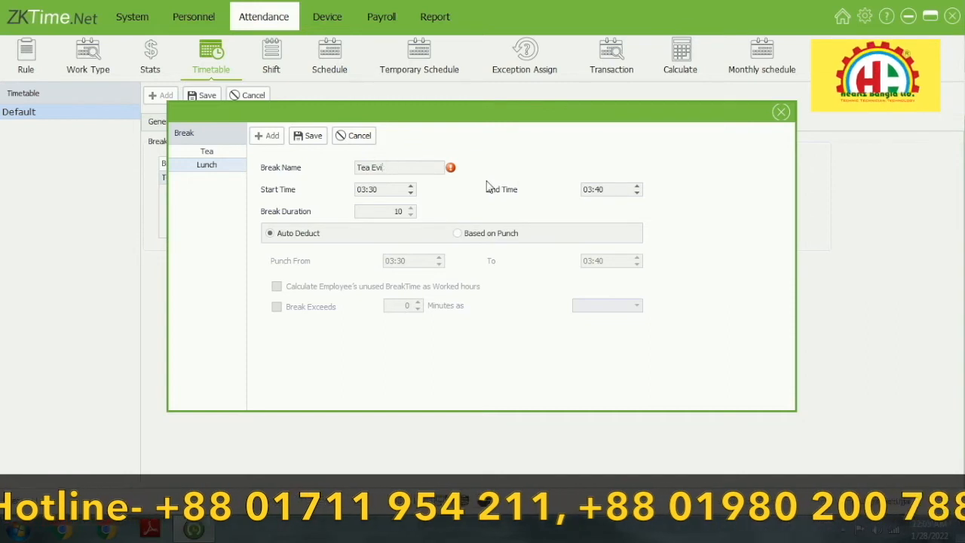
text(ning)
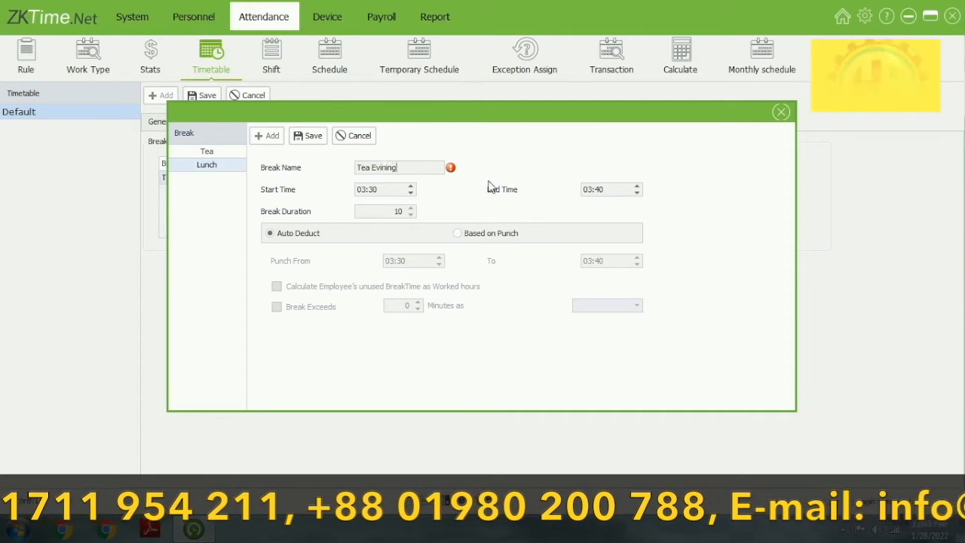
click(312, 137)
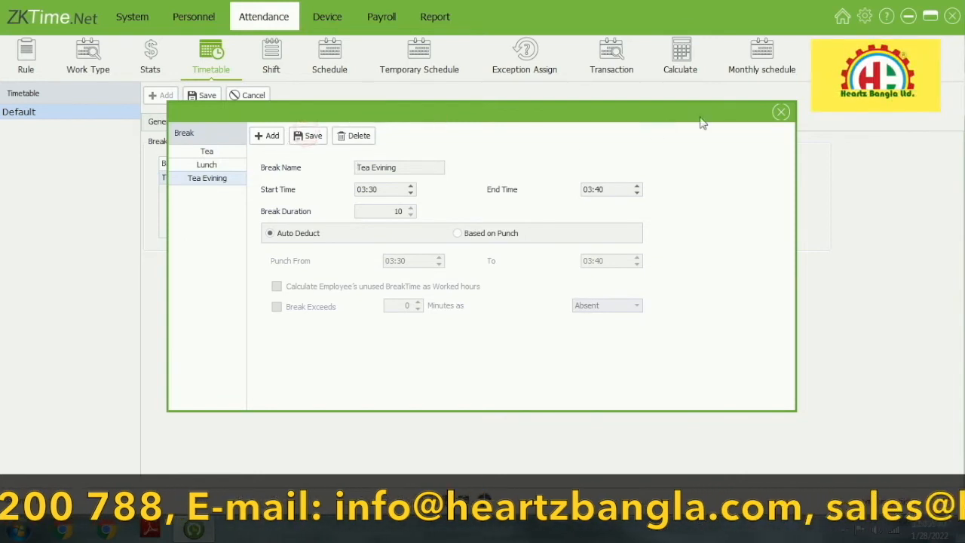
click(783, 112)
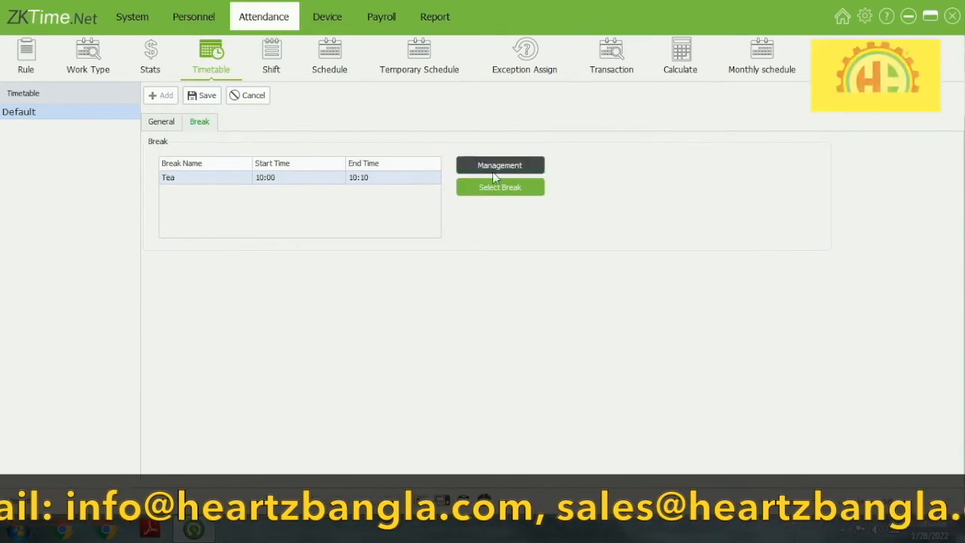
Step: Assign the Lunch and Tea Evining breaks to the timetable
click(488, 193)
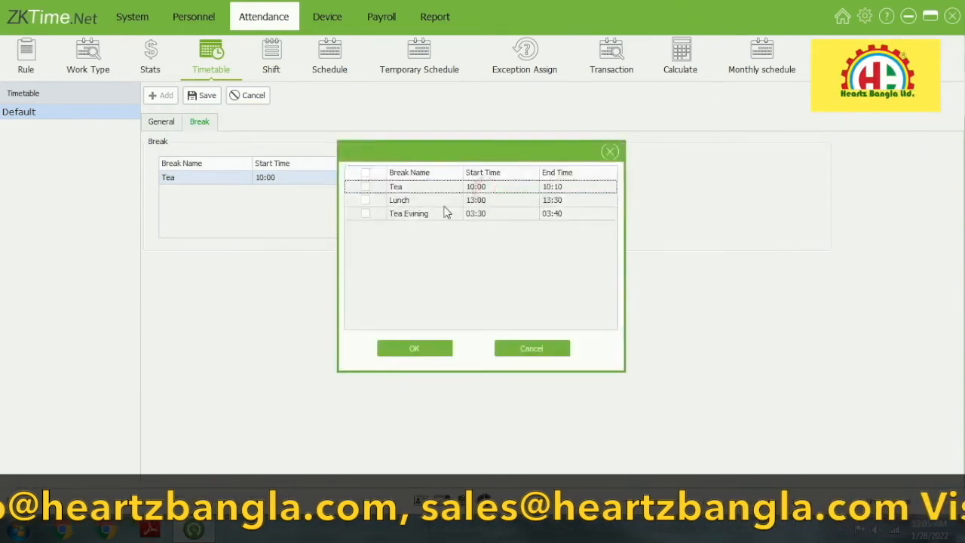
click(365, 200)
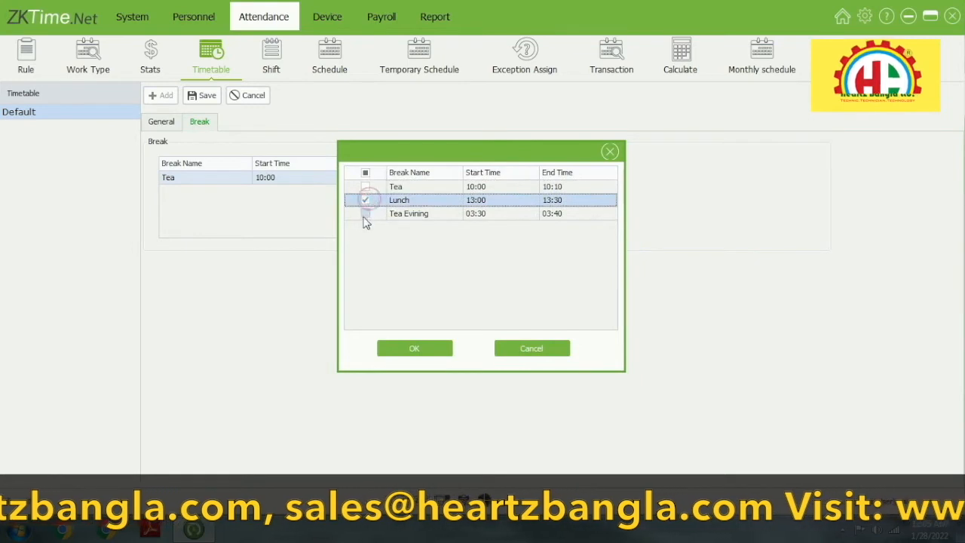
click(365, 214)
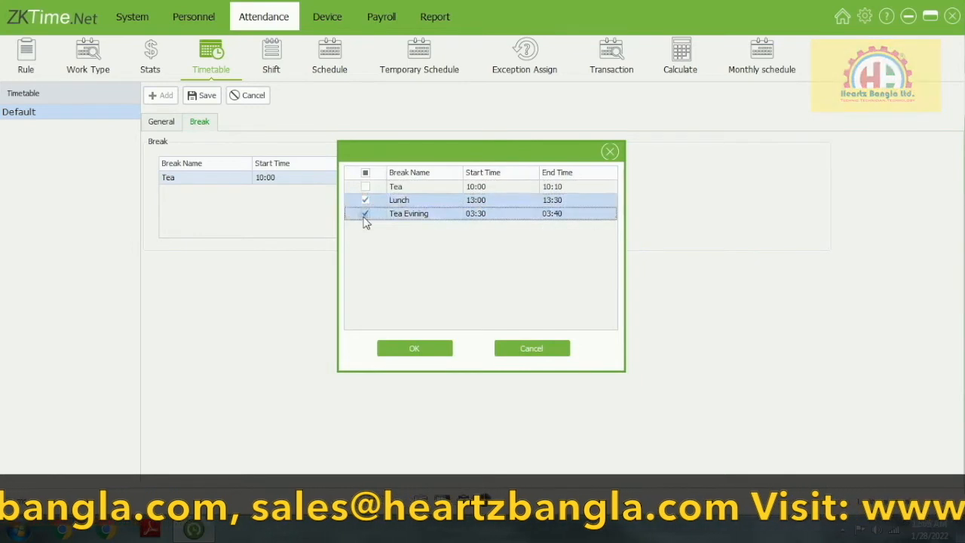
click(405, 351)
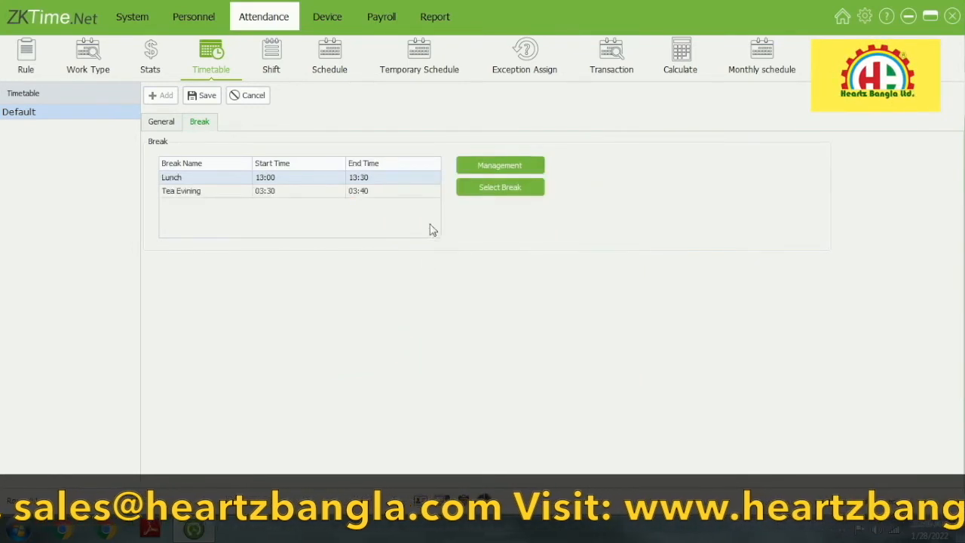
Step: Assign only the Tea break to the timetable
click(483, 182)
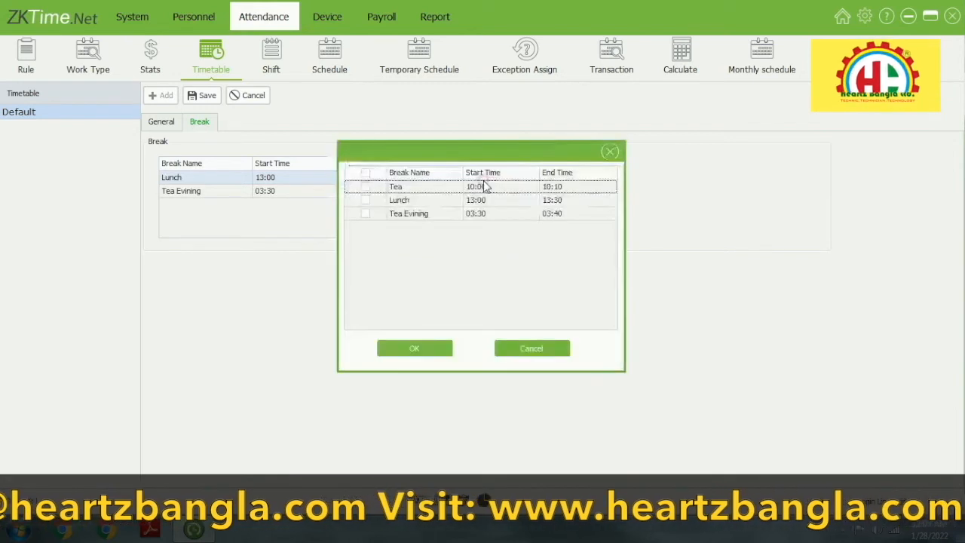
click(365, 186)
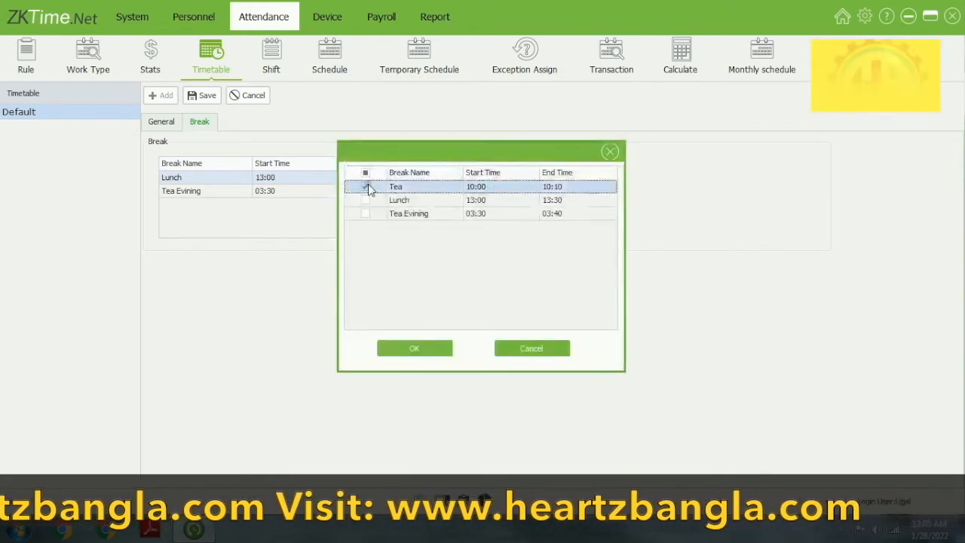
click(412, 352)
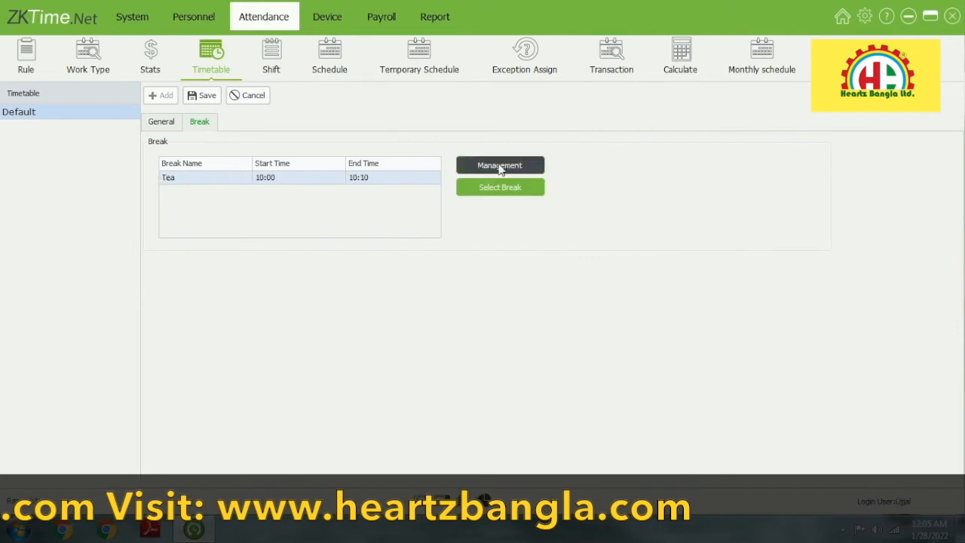
Step: Assign the Tea, Lunch and Tea Evining breaks together to the timetable and try to save it
click(496, 190)
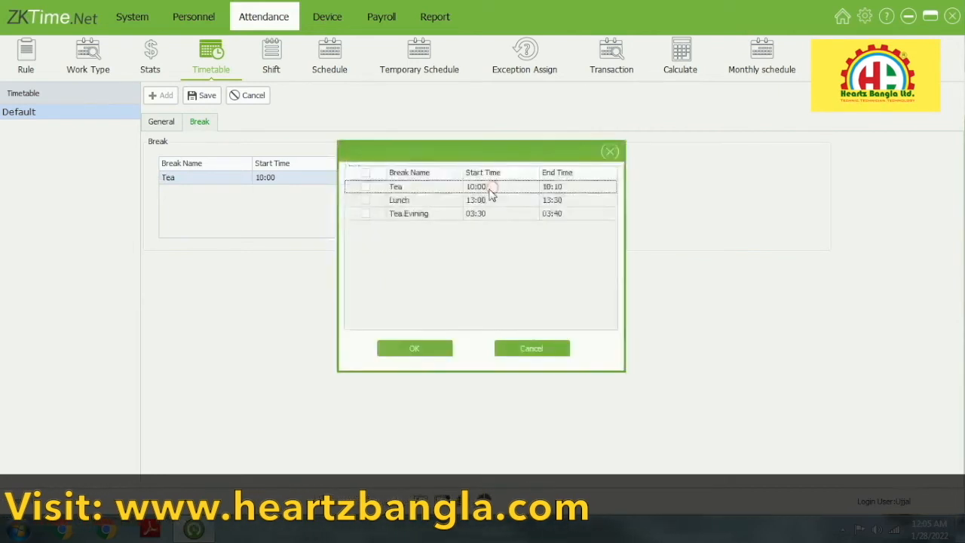
click(365, 190)
click(365, 201)
click(365, 213)
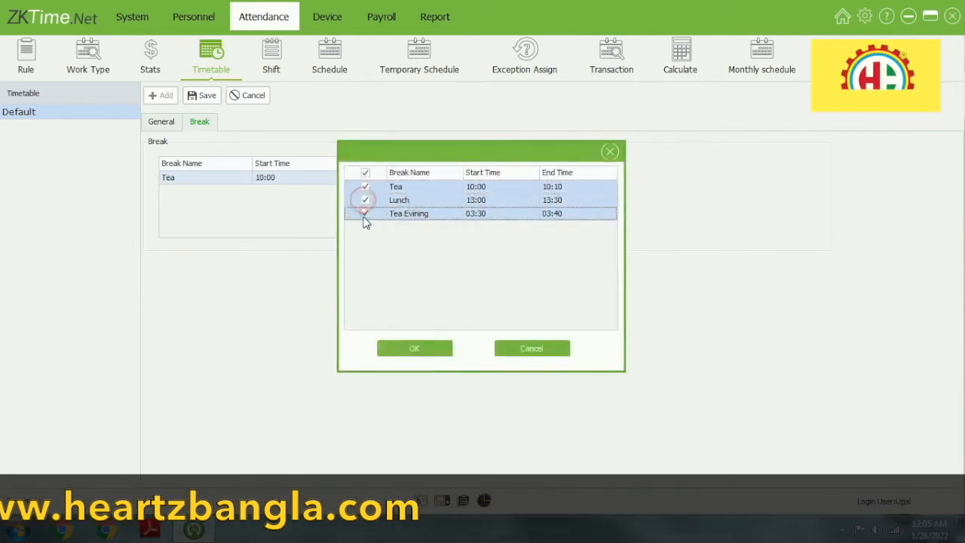
click(414, 349)
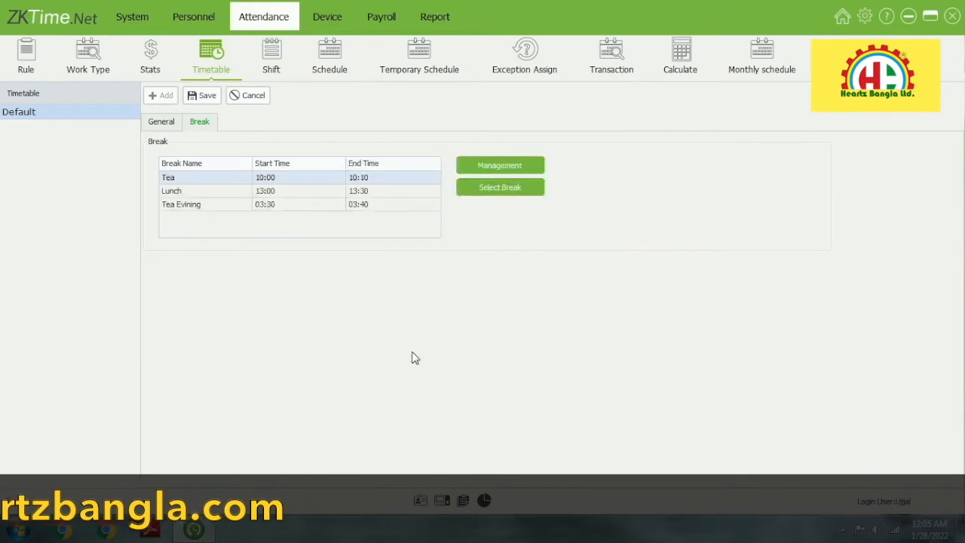
click(211, 99)
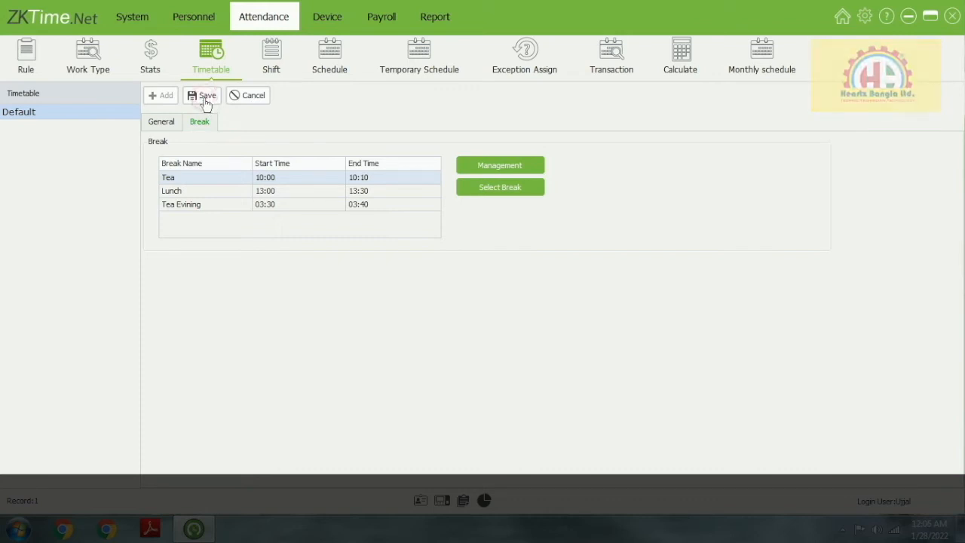
Step: Name the new timetable Regular Working Time in its general settings
click(160, 123)
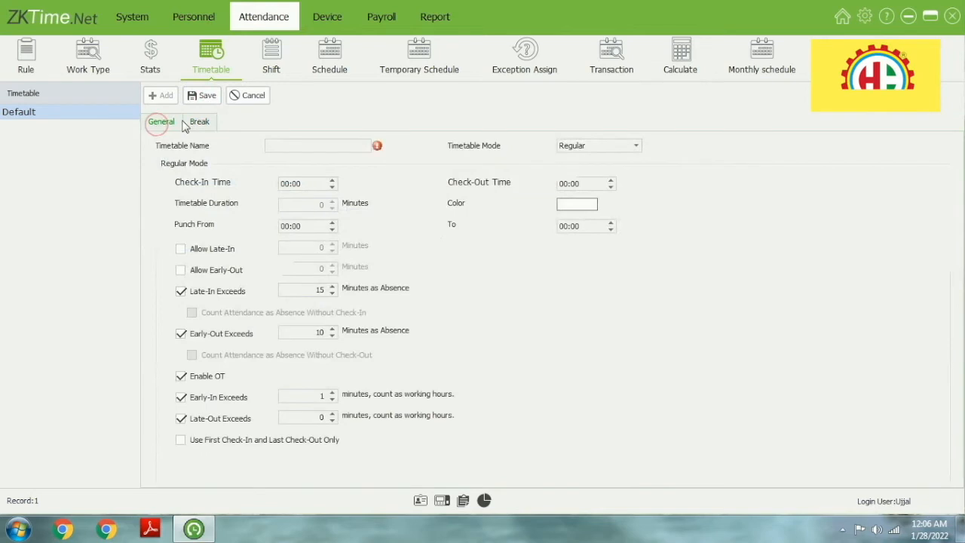
click(293, 147)
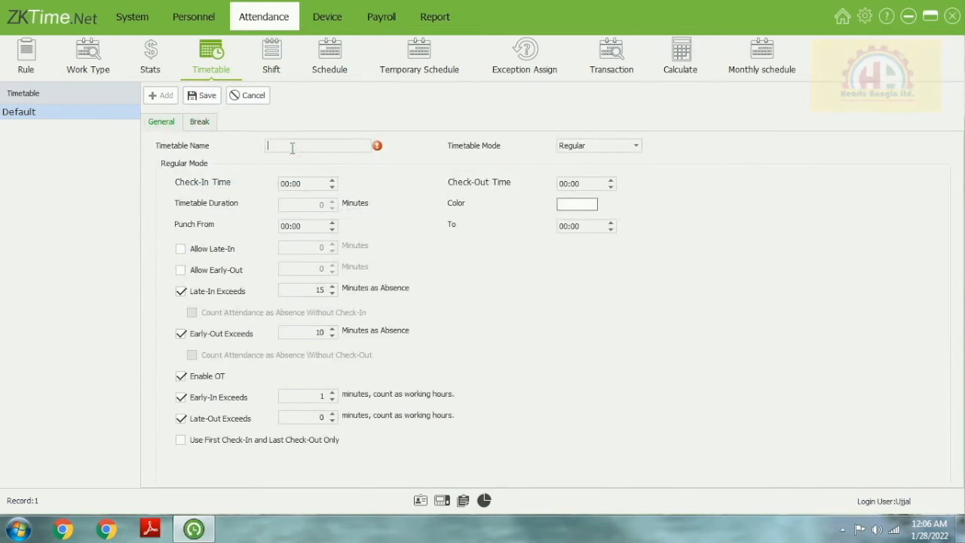
text(Re)
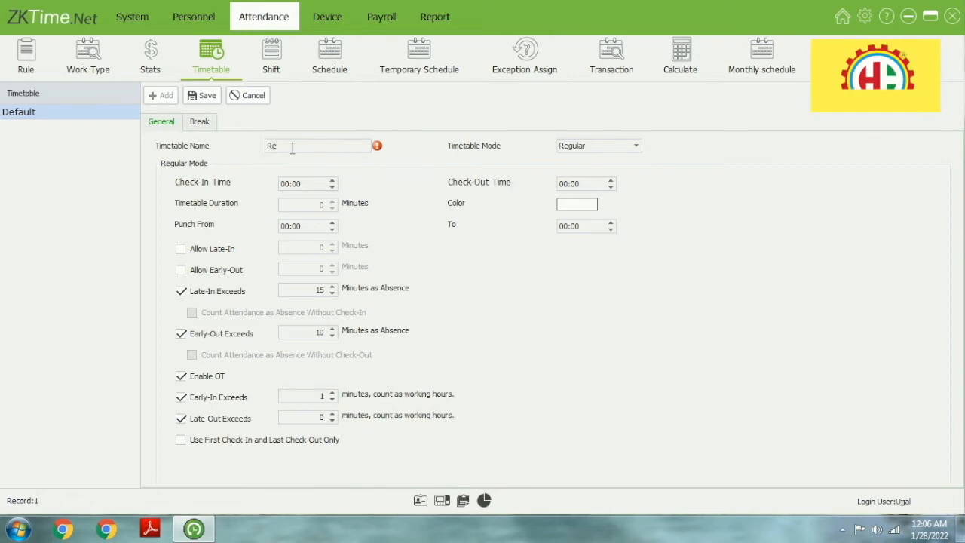
text(gula)
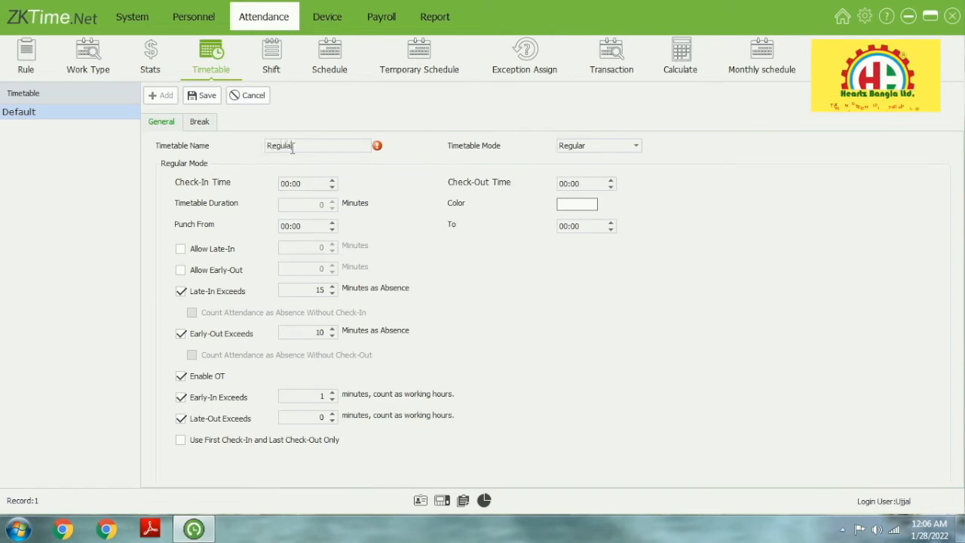
text(r Wo)
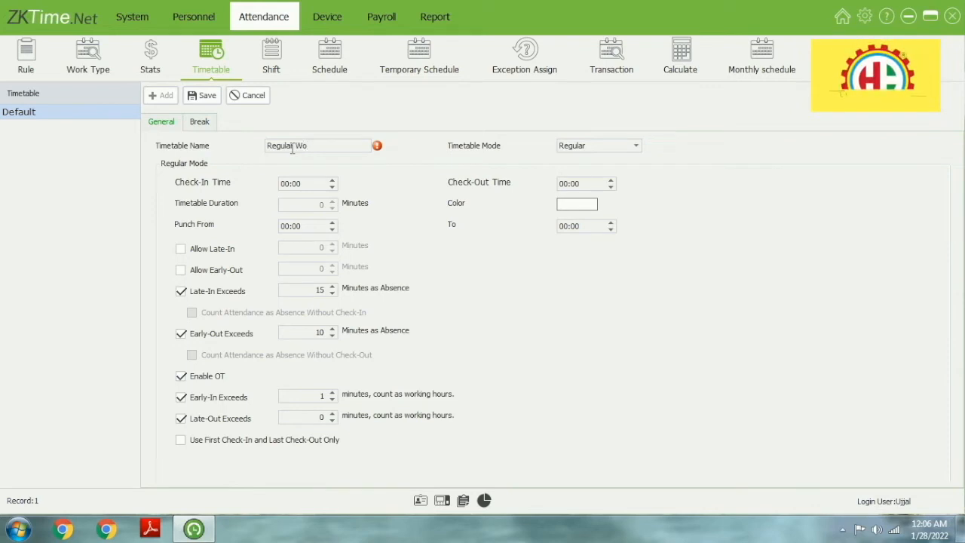
text(rking )
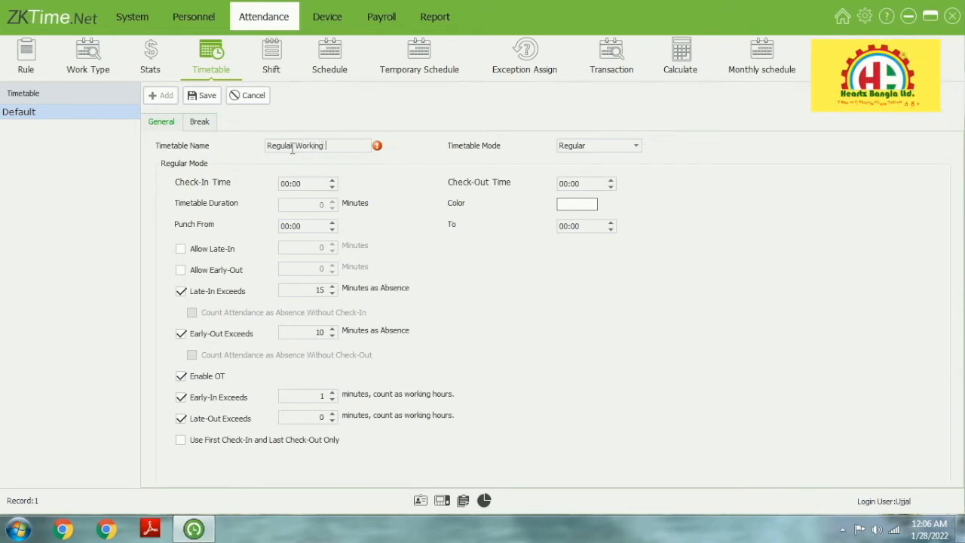
text(Tim)
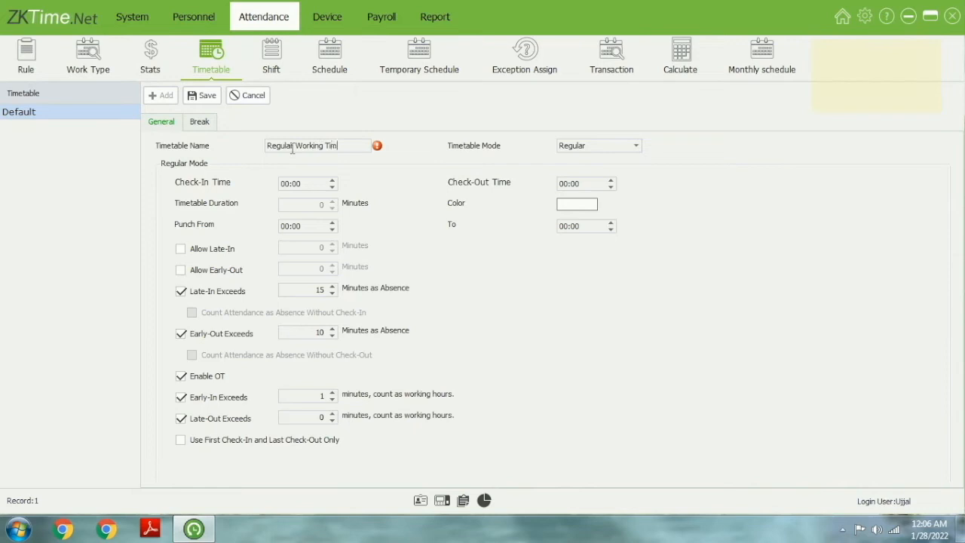
text(e)
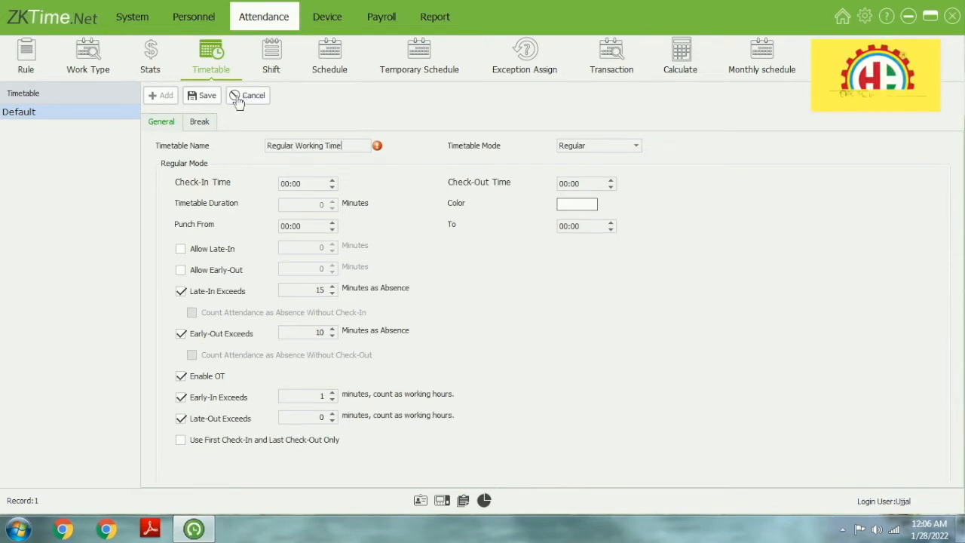
Step: Save the Regular Working Time timetable, checking its assigned breaks and dismissing the Windows color scheme prompt
click(201, 121)
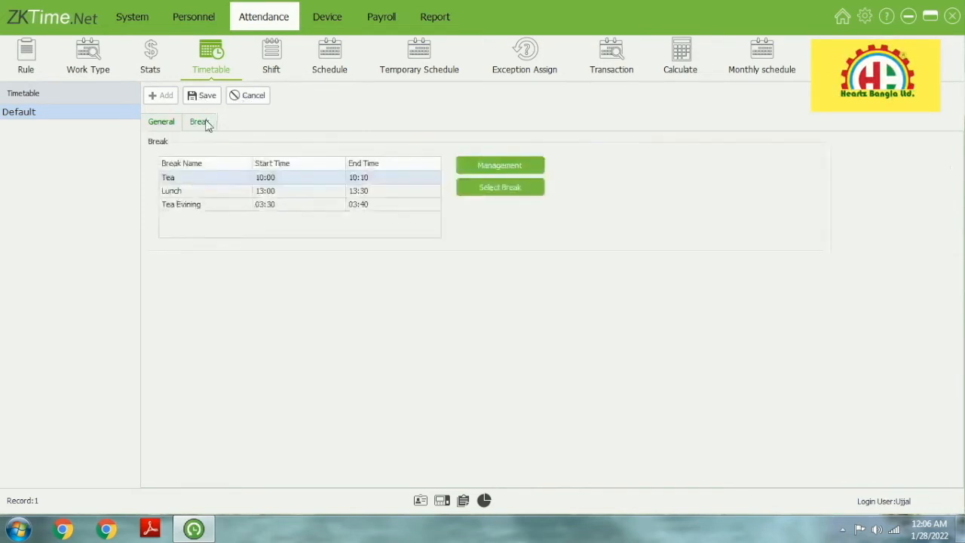
click(159, 124)
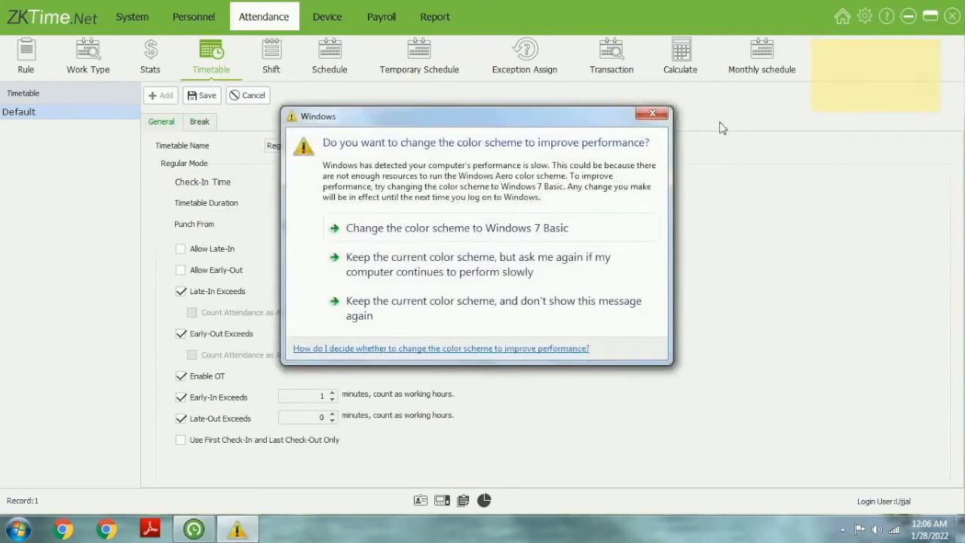
click(654, 114)
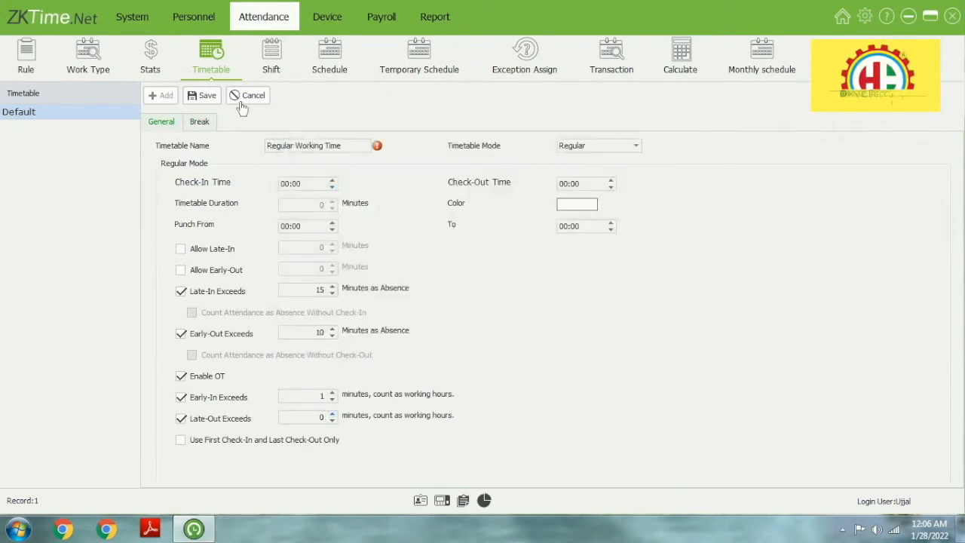
click(206, 96)
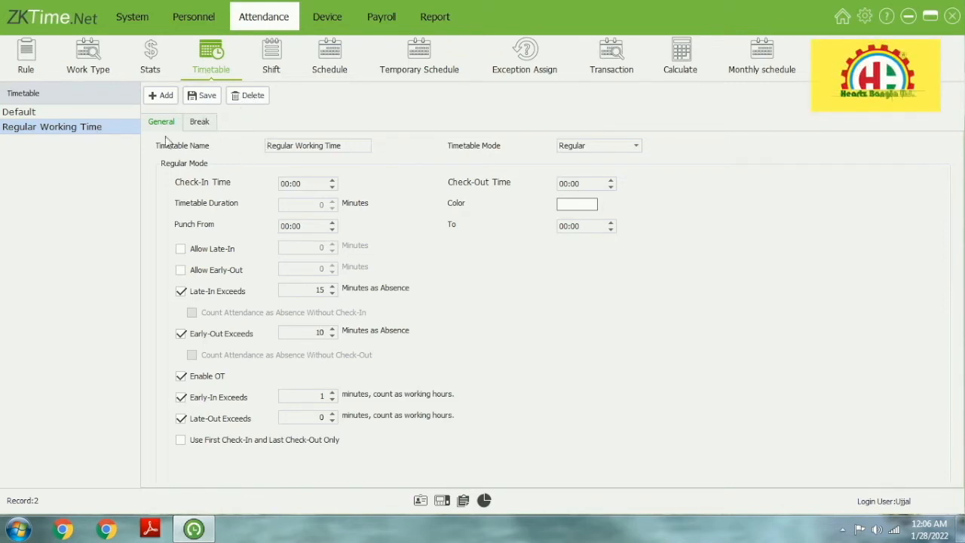
click(200, 125)
click(160, 122)
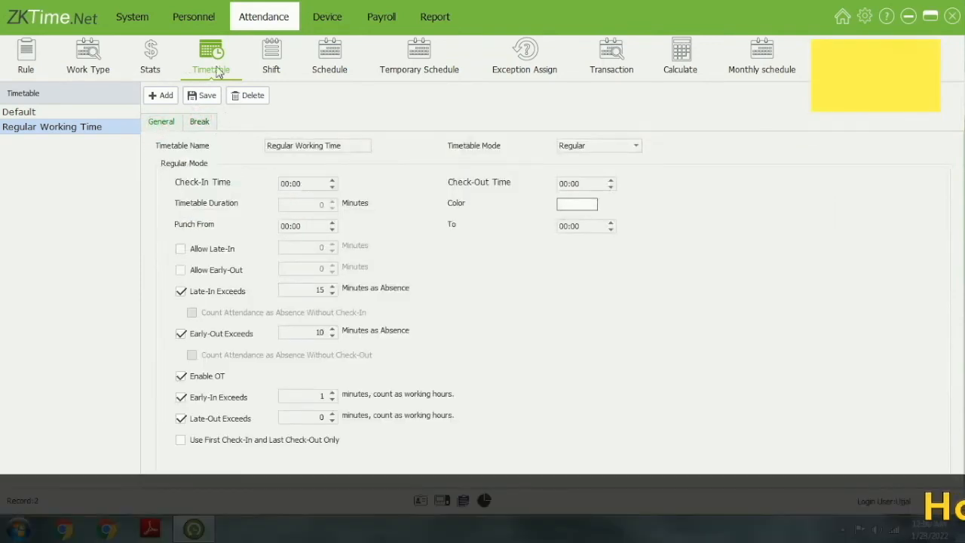
Step: Add a new shift and name it Day Shift
click(274, 65)
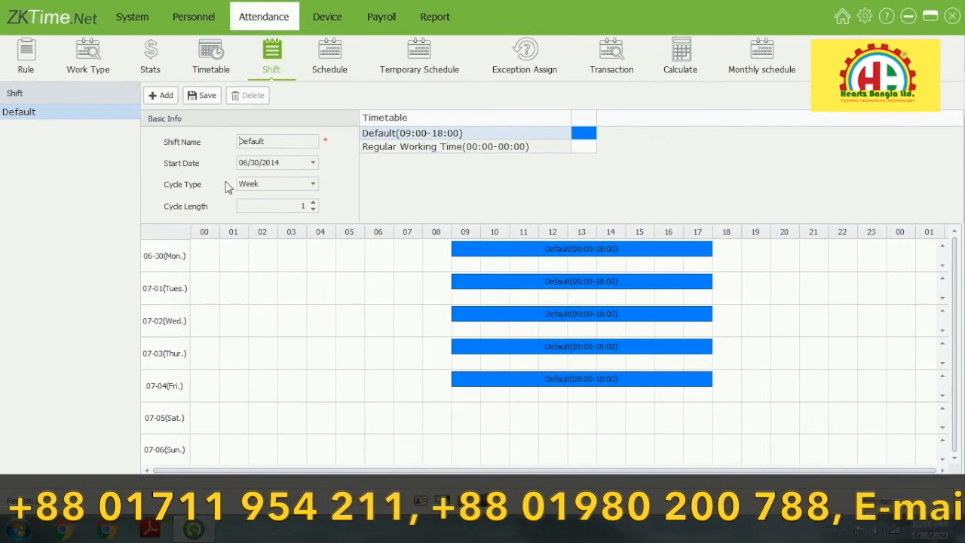
click(475, 136)
click(463, 149)
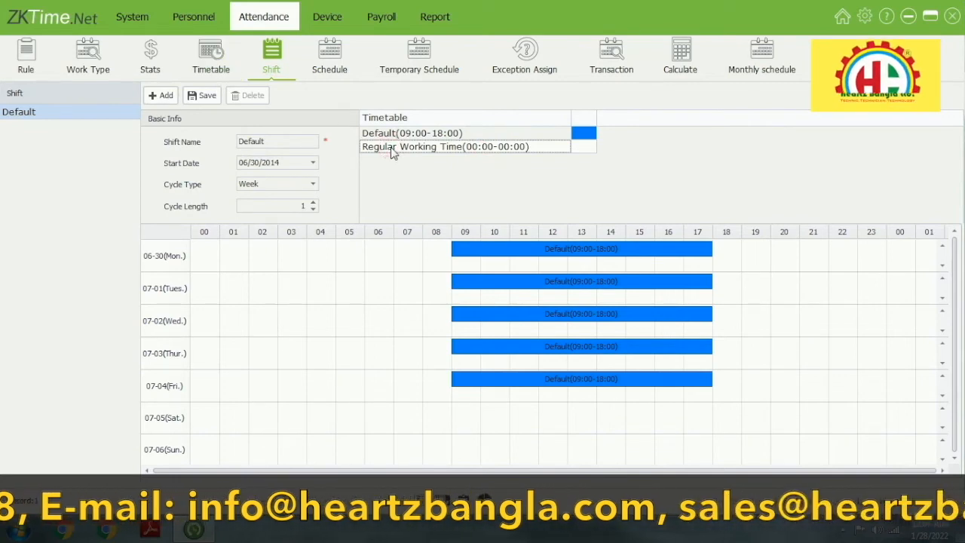
click(158, 97)
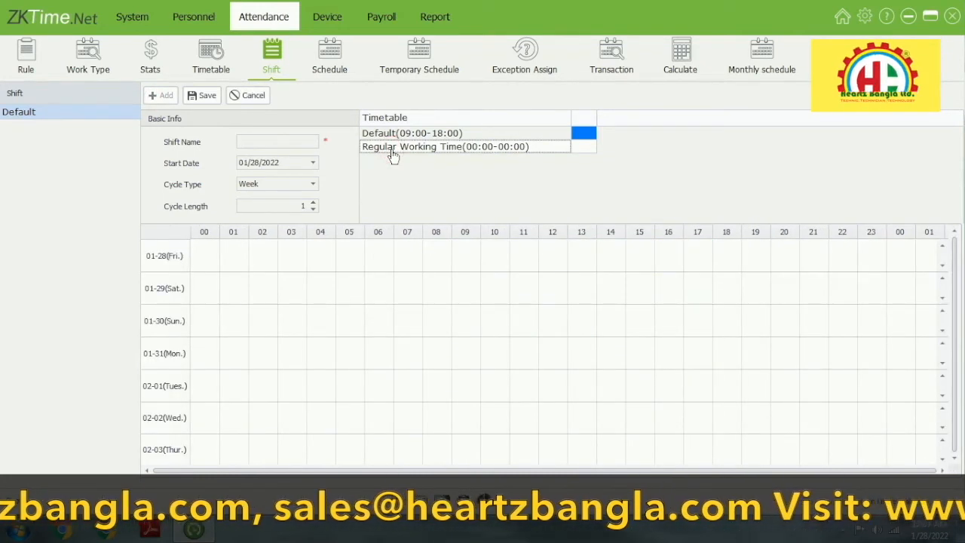
click(274, 143)
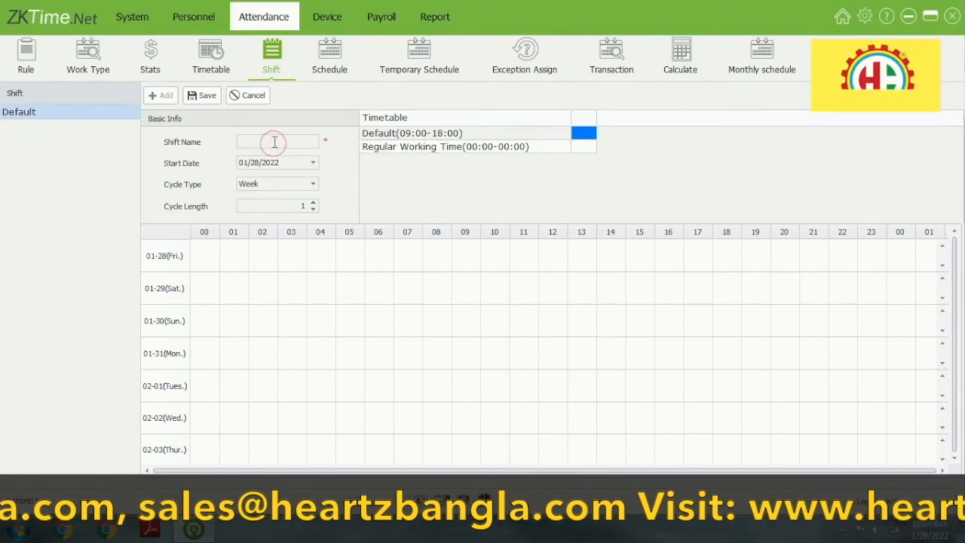
text(Day Sh)
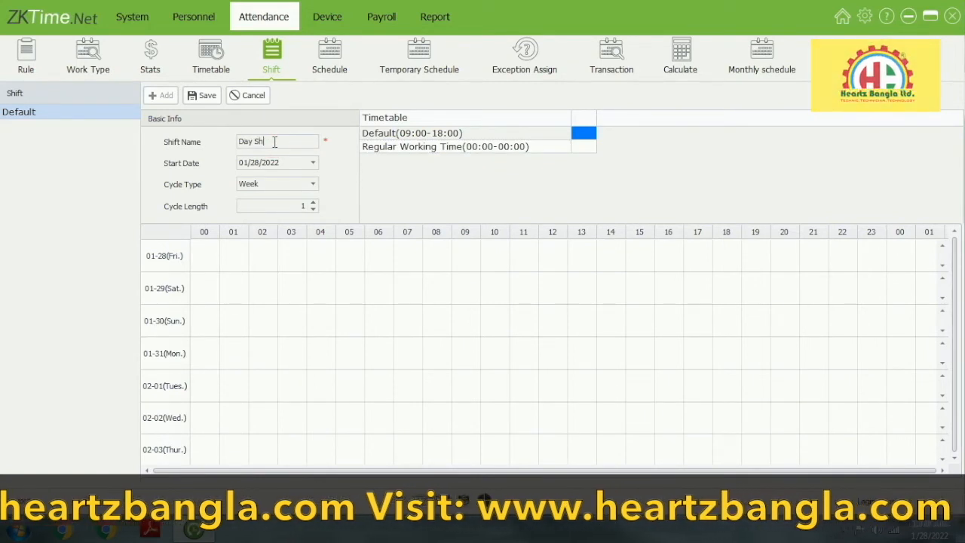
text(ift)
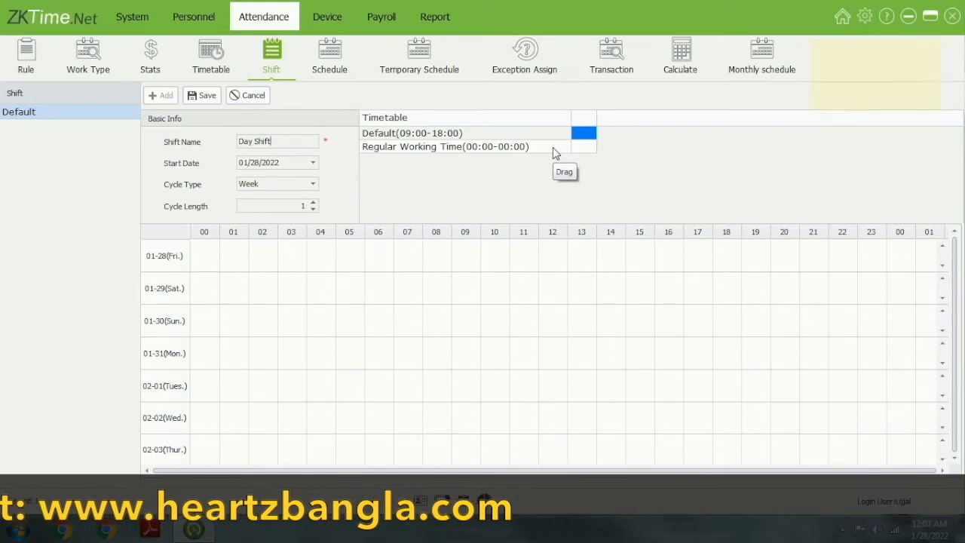
Step: Look at the start date calendar and the cycle type options of Day Shift
click(553, 150)
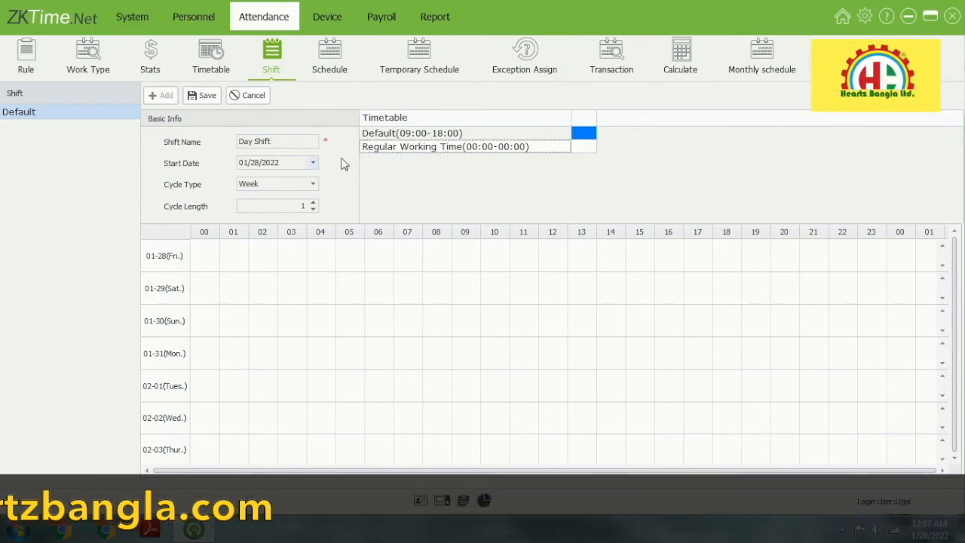
click(313, 163)
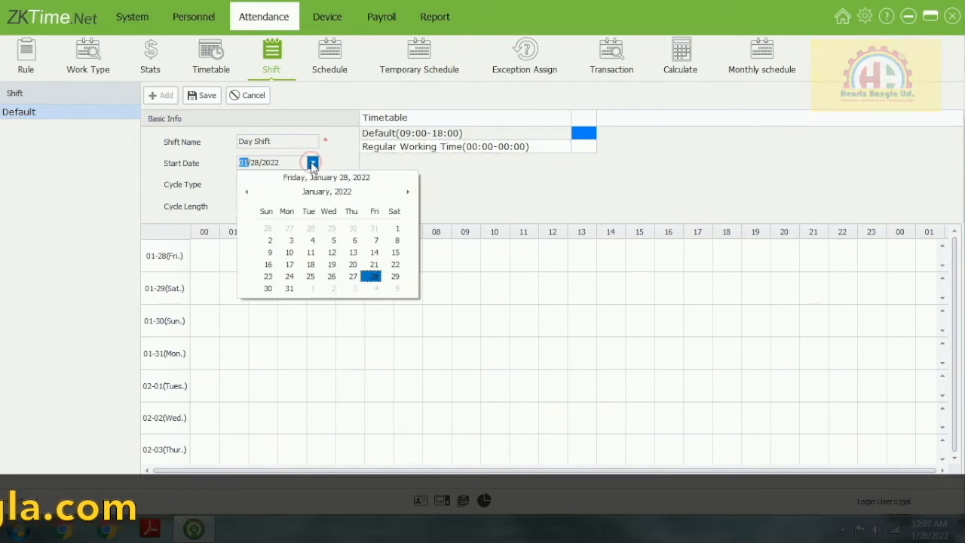
click(443, 190)
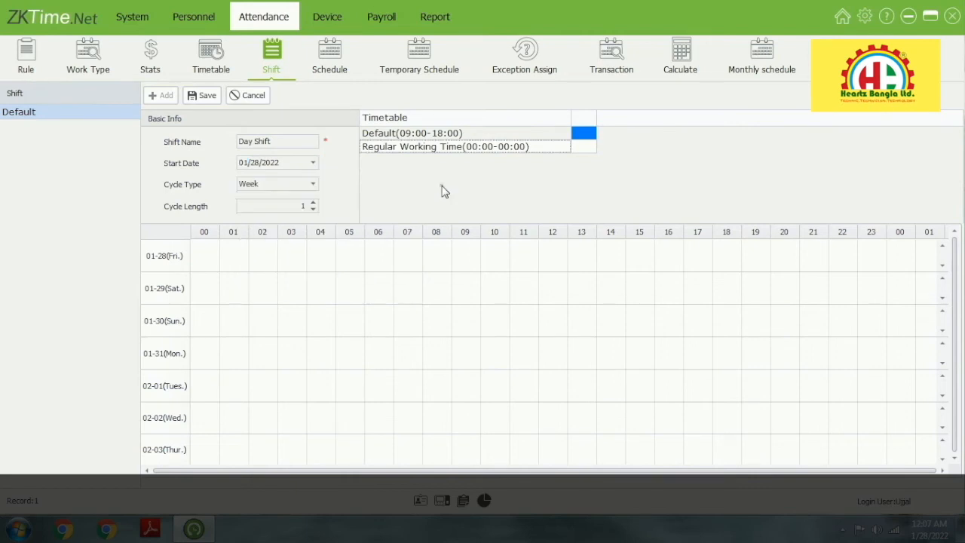
click(312, 185)
click(369, 187)
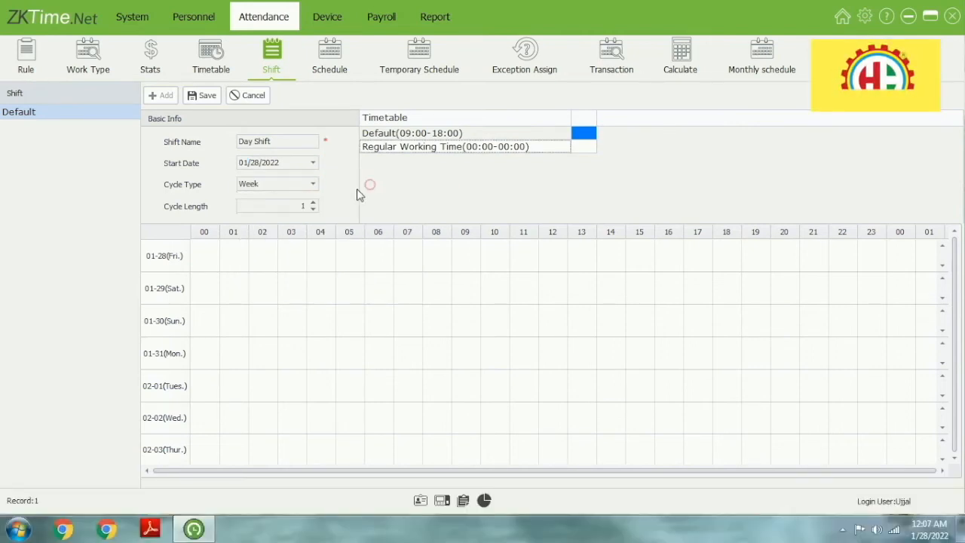
Step: Set the cycle length of Day Shift to 12 weeks and save the shift
click(314, 205)
click(314, 205)
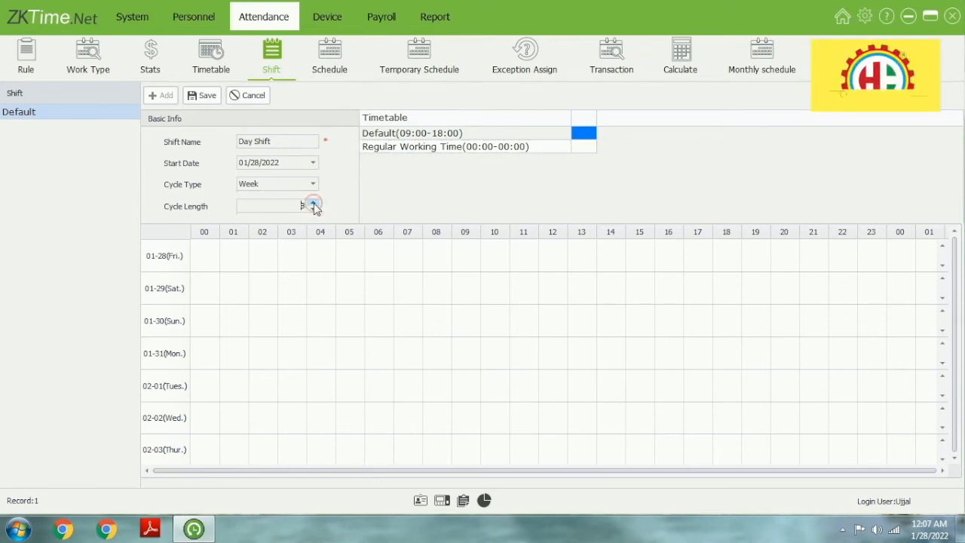
click(314, 205)
click(314, 205)
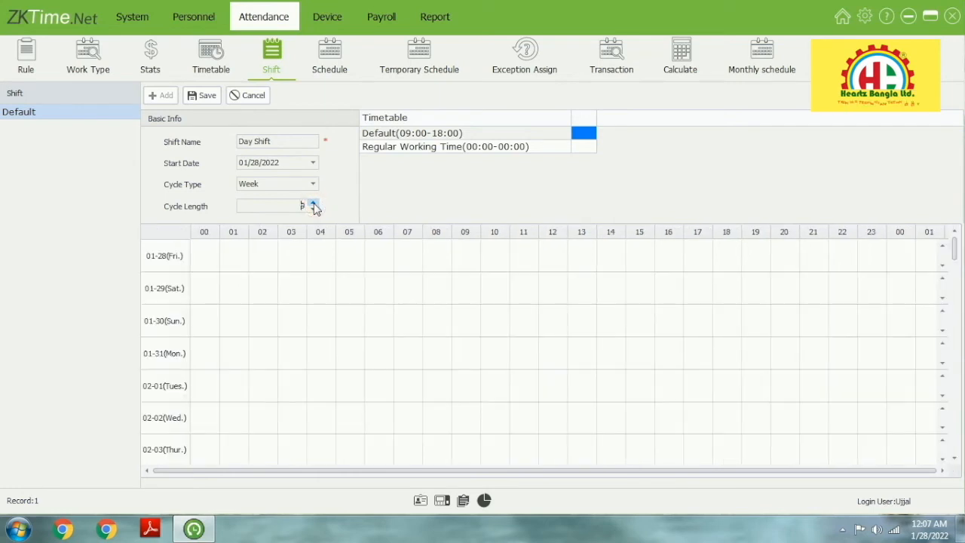
click(313, 205)
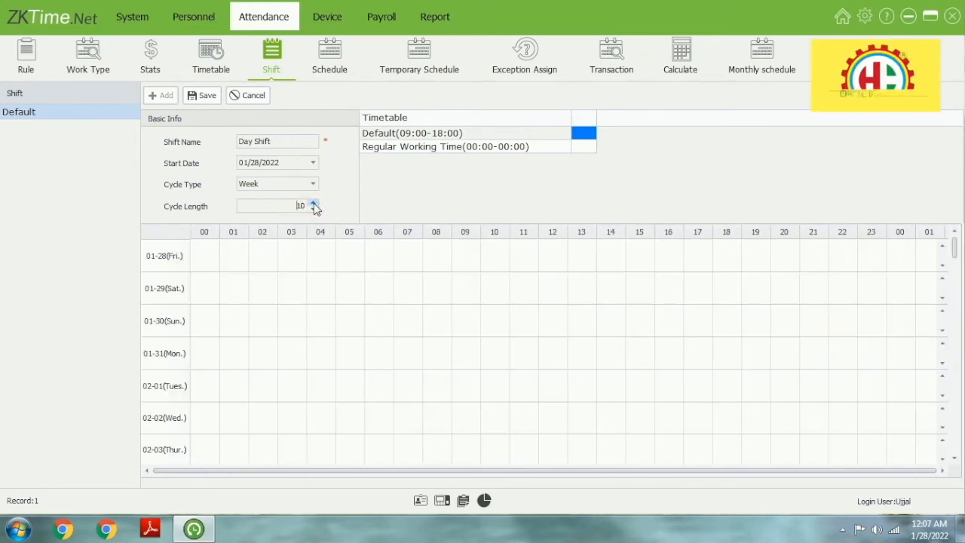
click(313, 205)
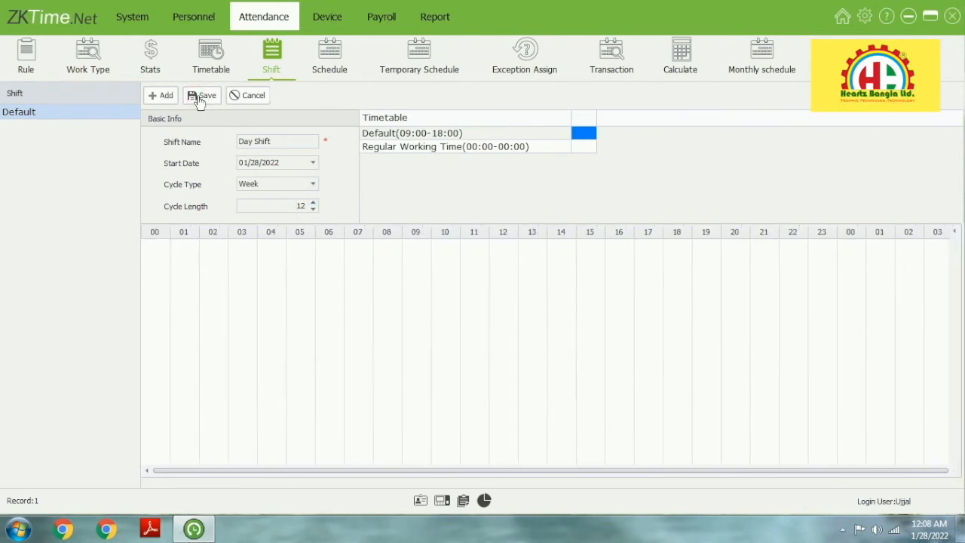
click(200, 97)
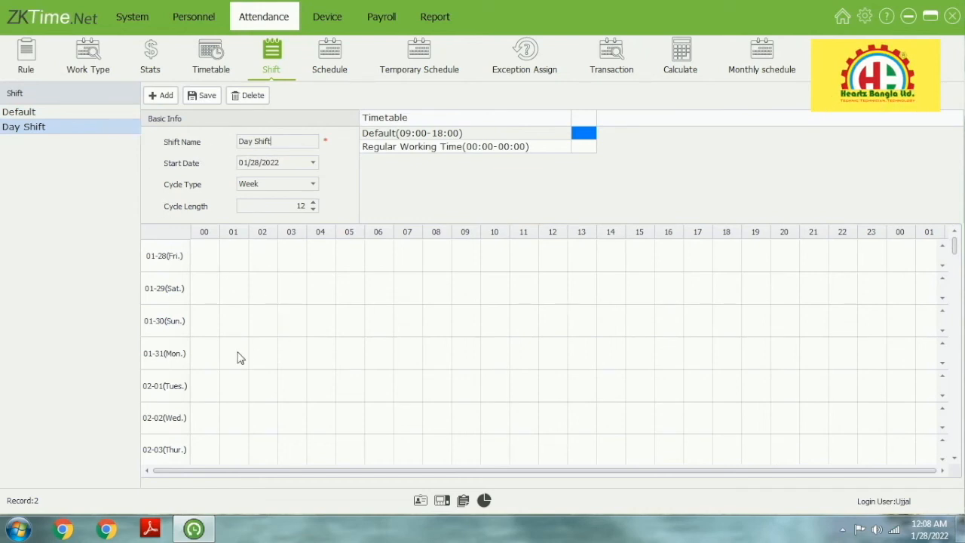
click(170, 98)
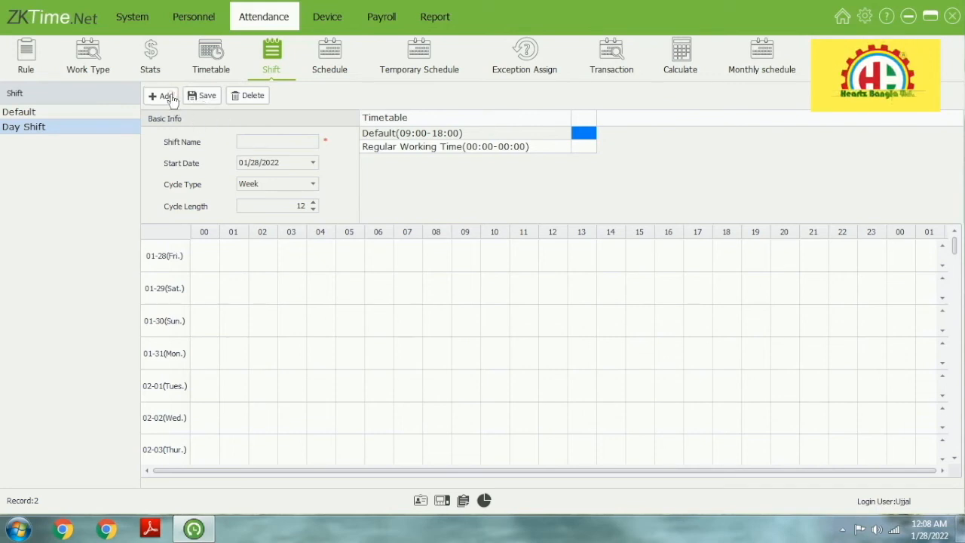
click(164, 97)
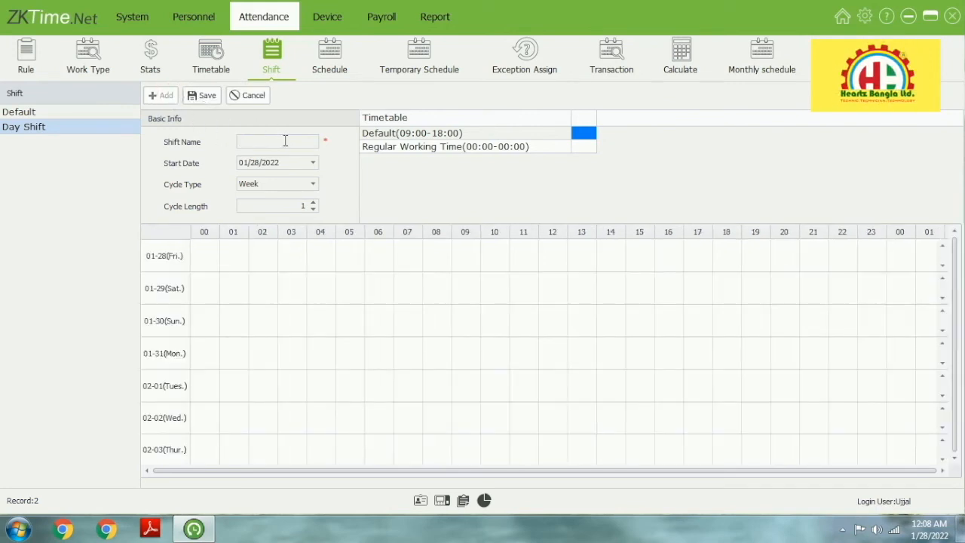
text(N)
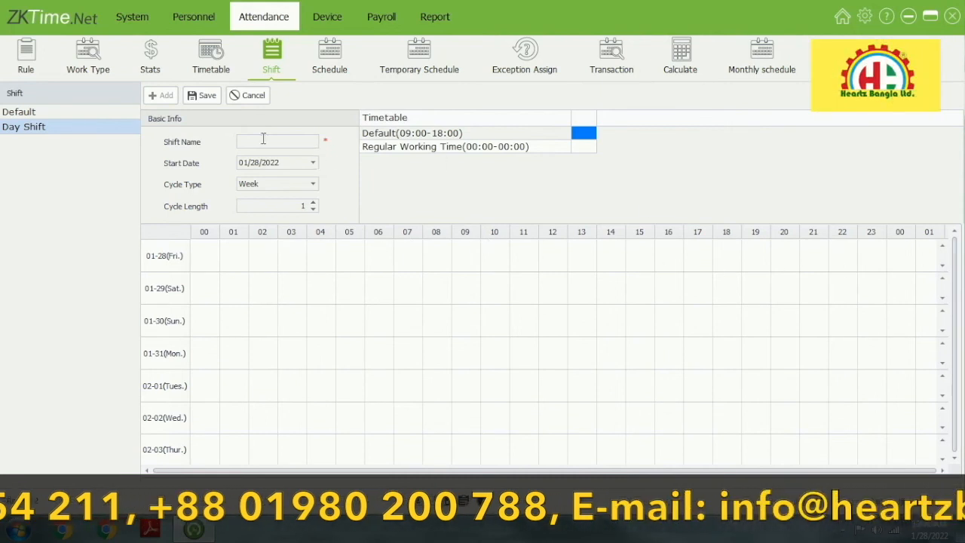
click(392, 149)
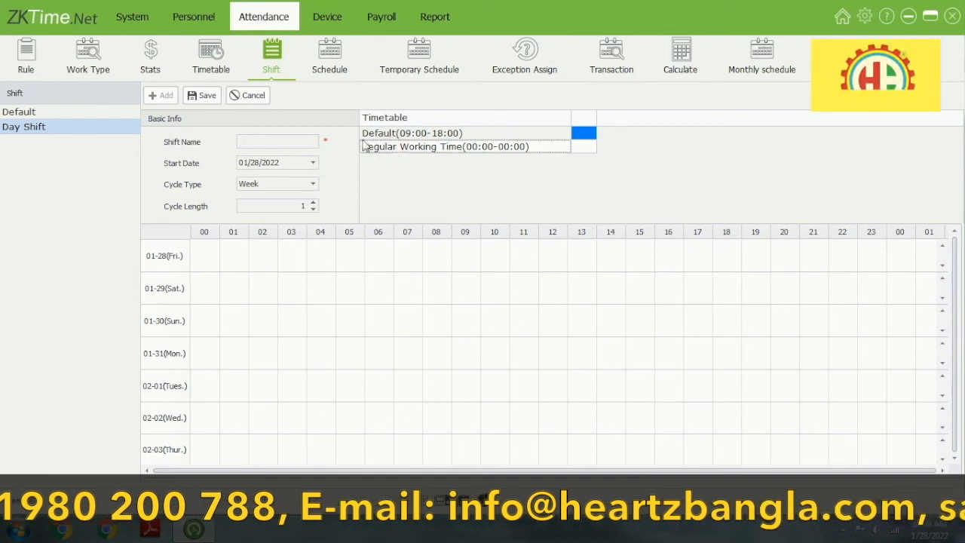
Step: Discard the unsaved new shift and open the Regular Working Time timetable
click(222, 69)
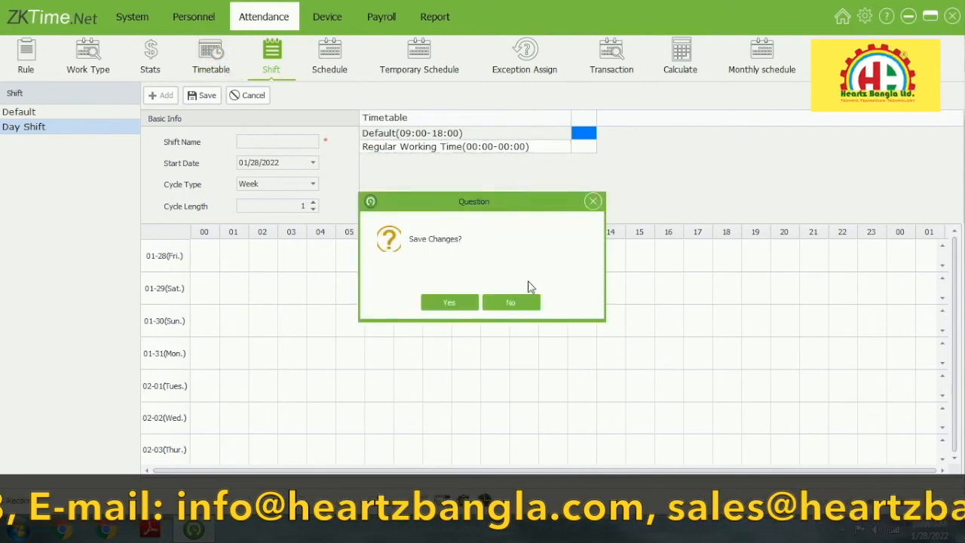
click(510, 302)
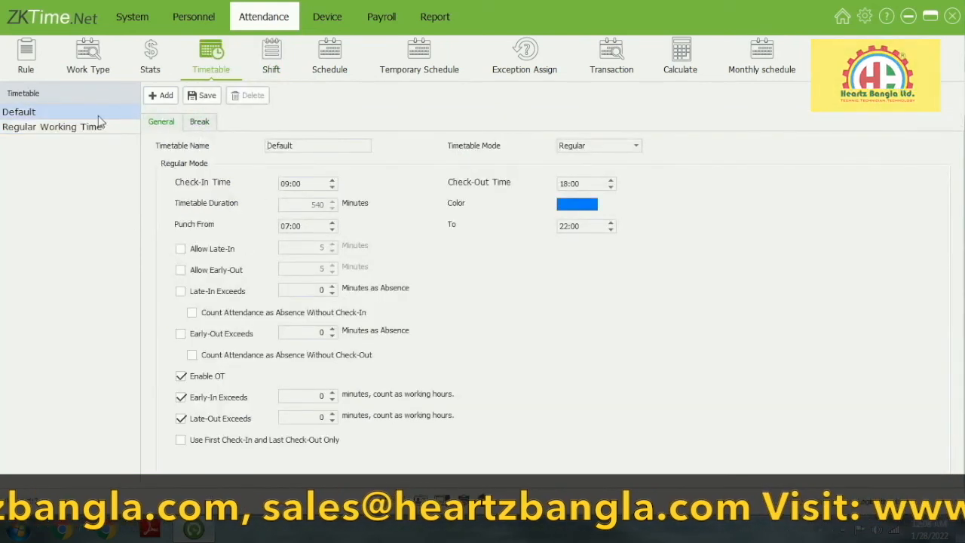
click(105, 129)
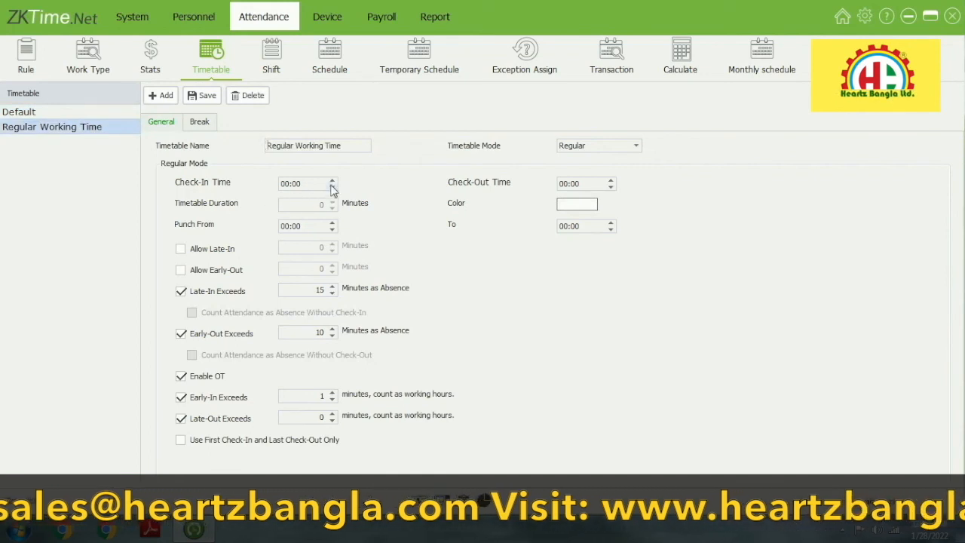
Step: Set the Regular Working Time check-in time to 09:00 and check-out time to 18:00, and save the timetable
click(289, 184)
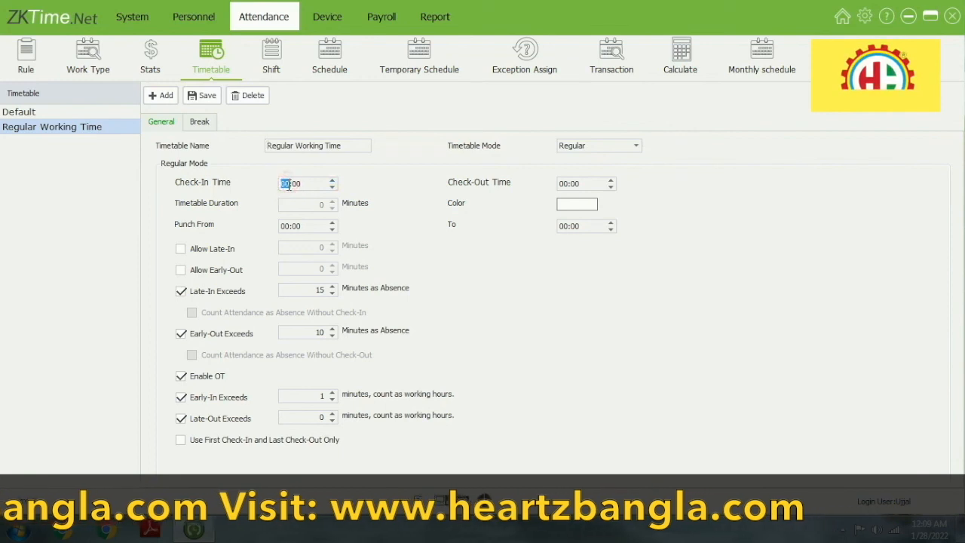
click(564, 182)
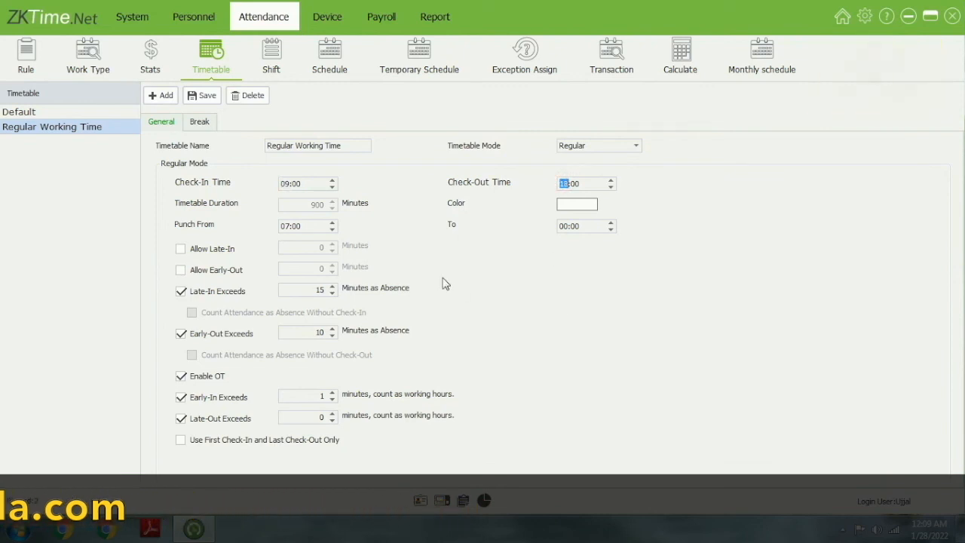
click(199, 96)
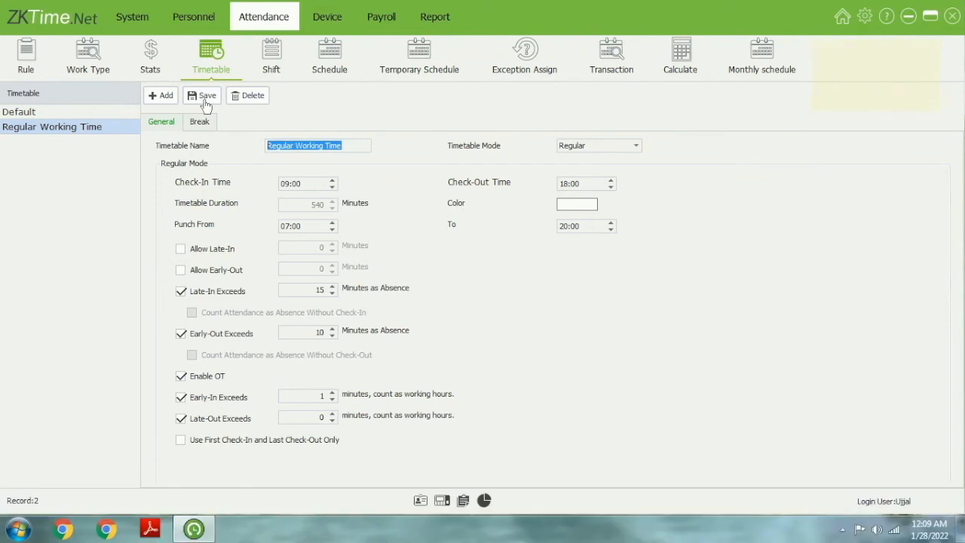
Step: Change the Regular Working Time timetable's color to the light pink-magenta basic color
click(569, 207)
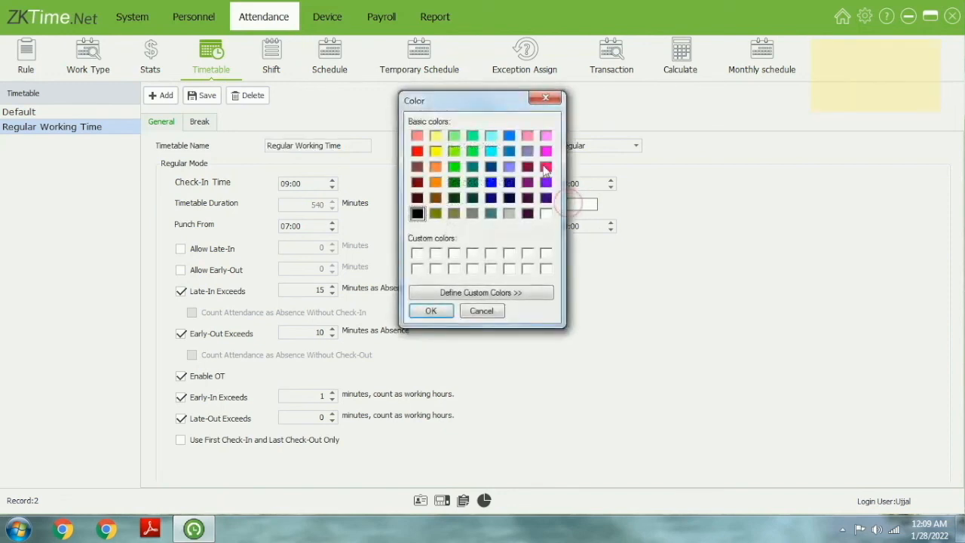
click(547, 137)
click(442, 313)
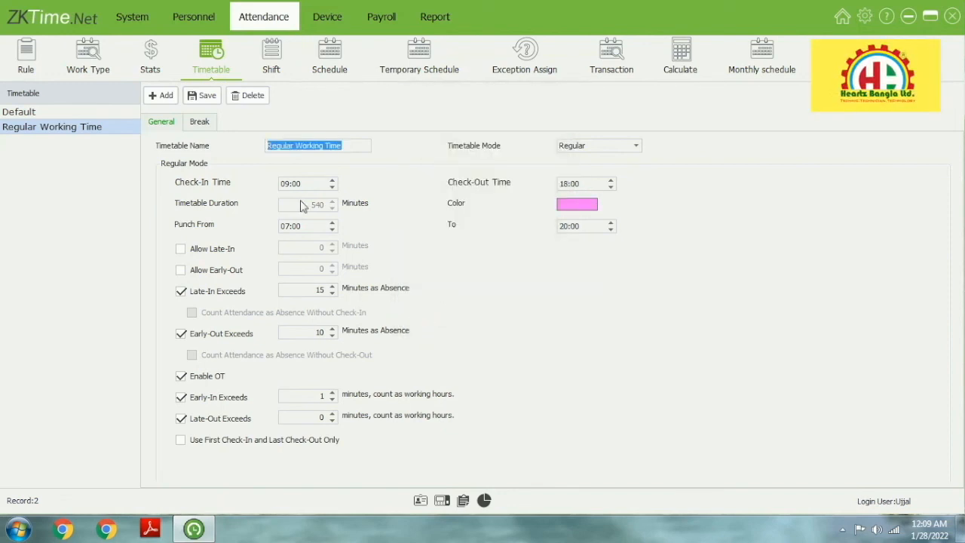
Step: Review the breaks assigned to Regular Working Time, return to its general settings and save the timetable
click(201, 123)
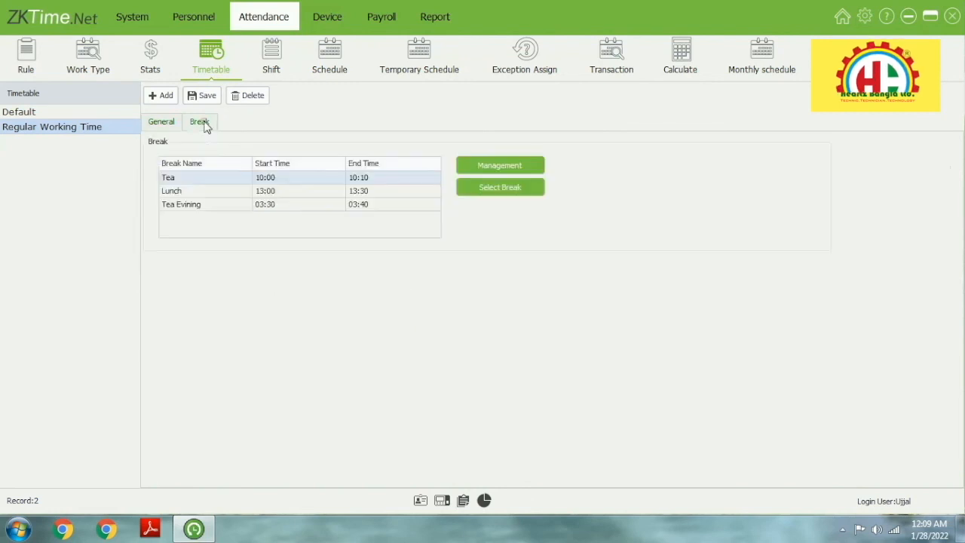
click(163, 124)
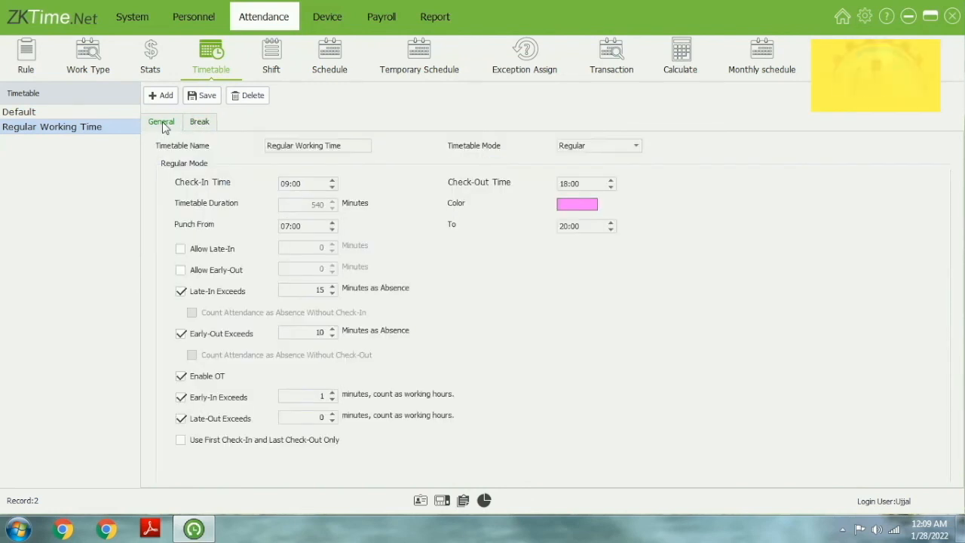
click(205, 95)
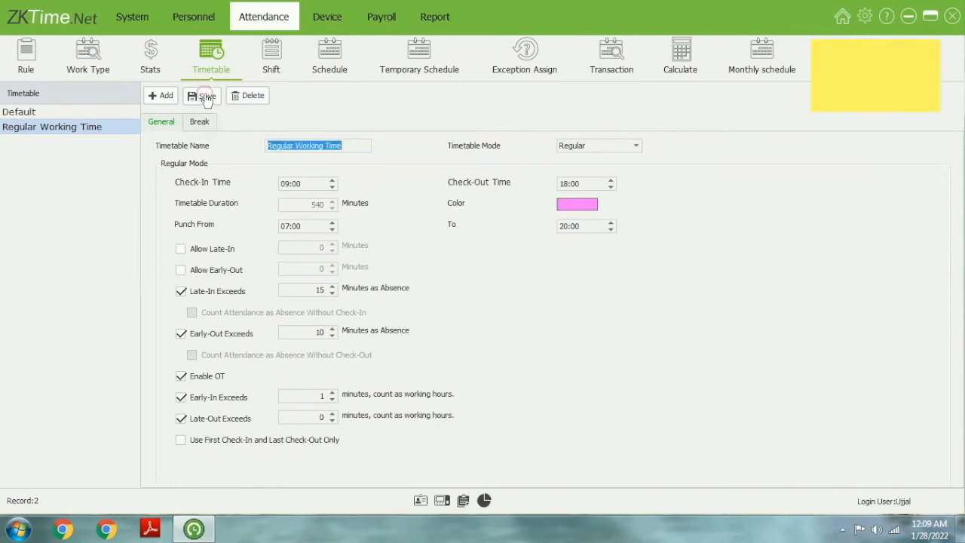